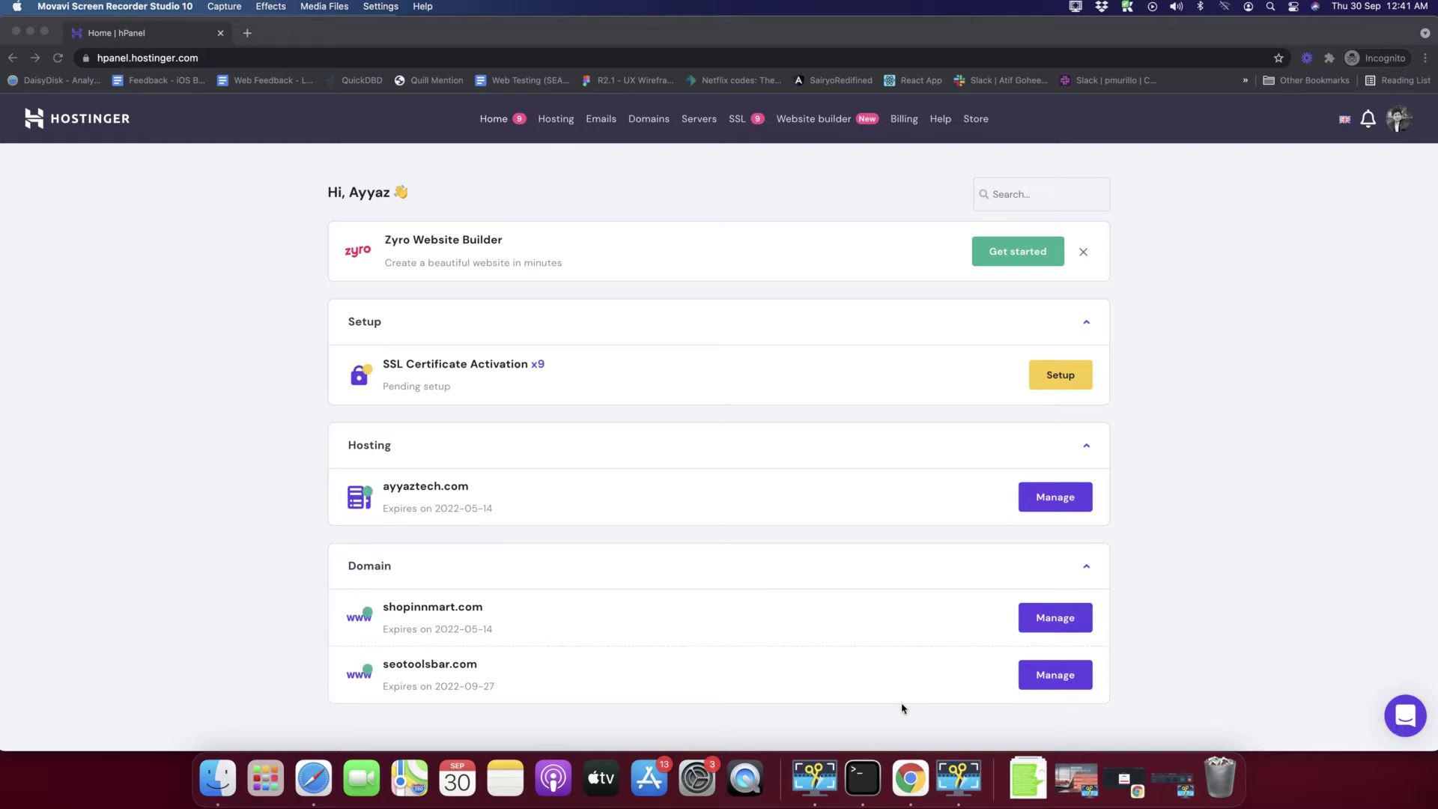
- Scroll the hPanel home page, then collapse and re-expand the Hosting section for ayyaztech.com
{"action": "scroll", "coordinate": [356, 528], "scroll_direction": "down", "scroll_amount": 1}
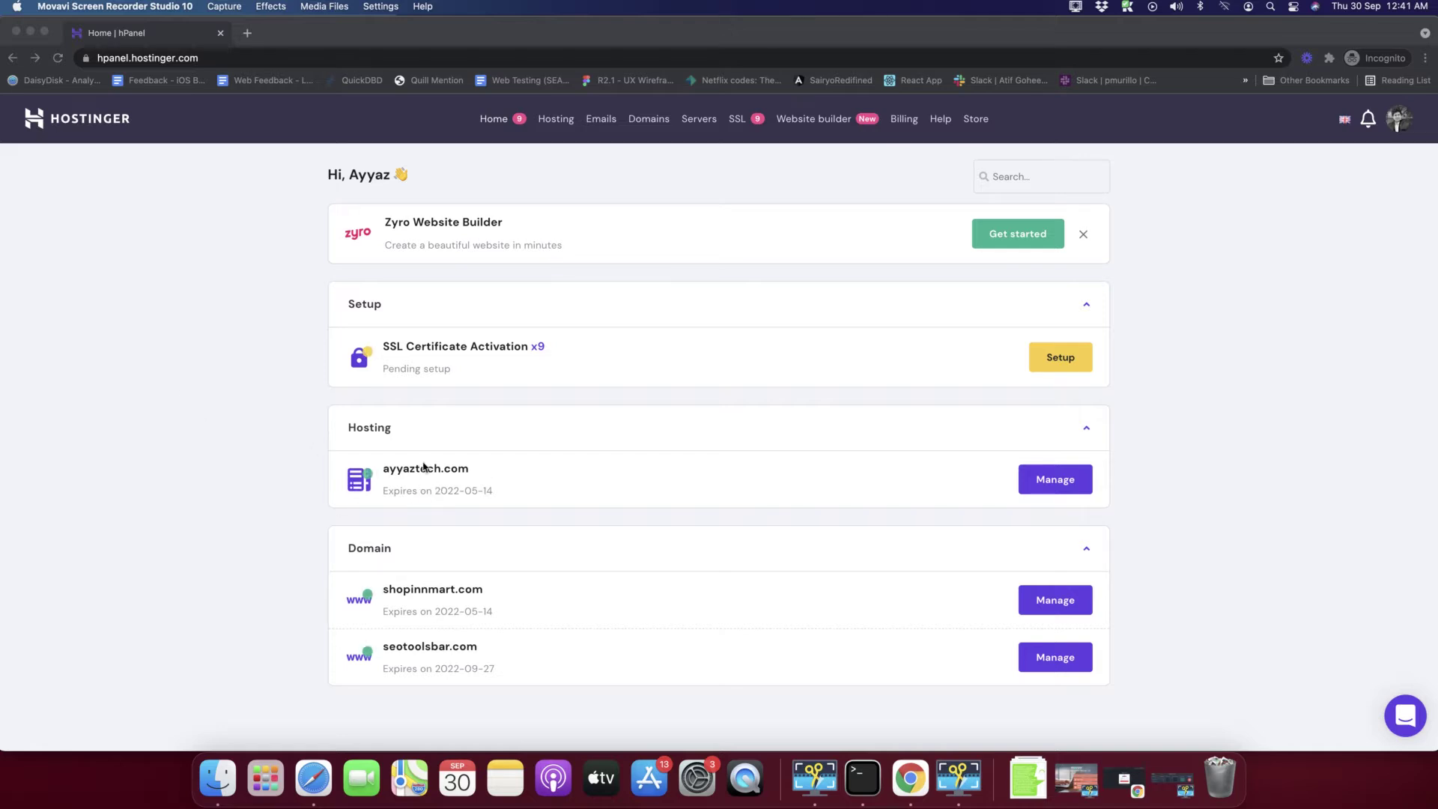
{"action": "left_click", "coordinate": [335, 439]}
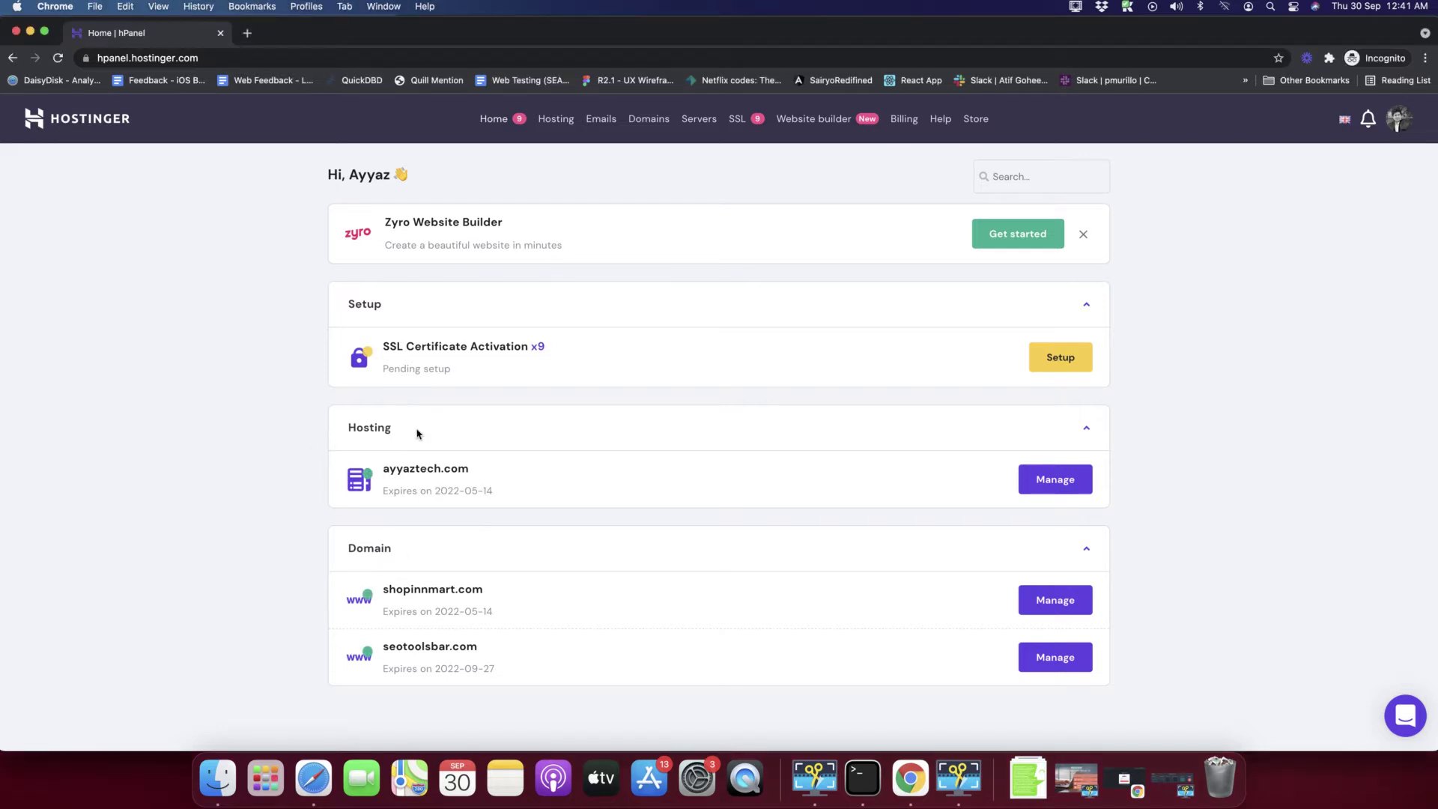
{"action": "left_click", "coordinate": [347, 425]}
{"action": "left_click", "coordinate": [424, 451]}
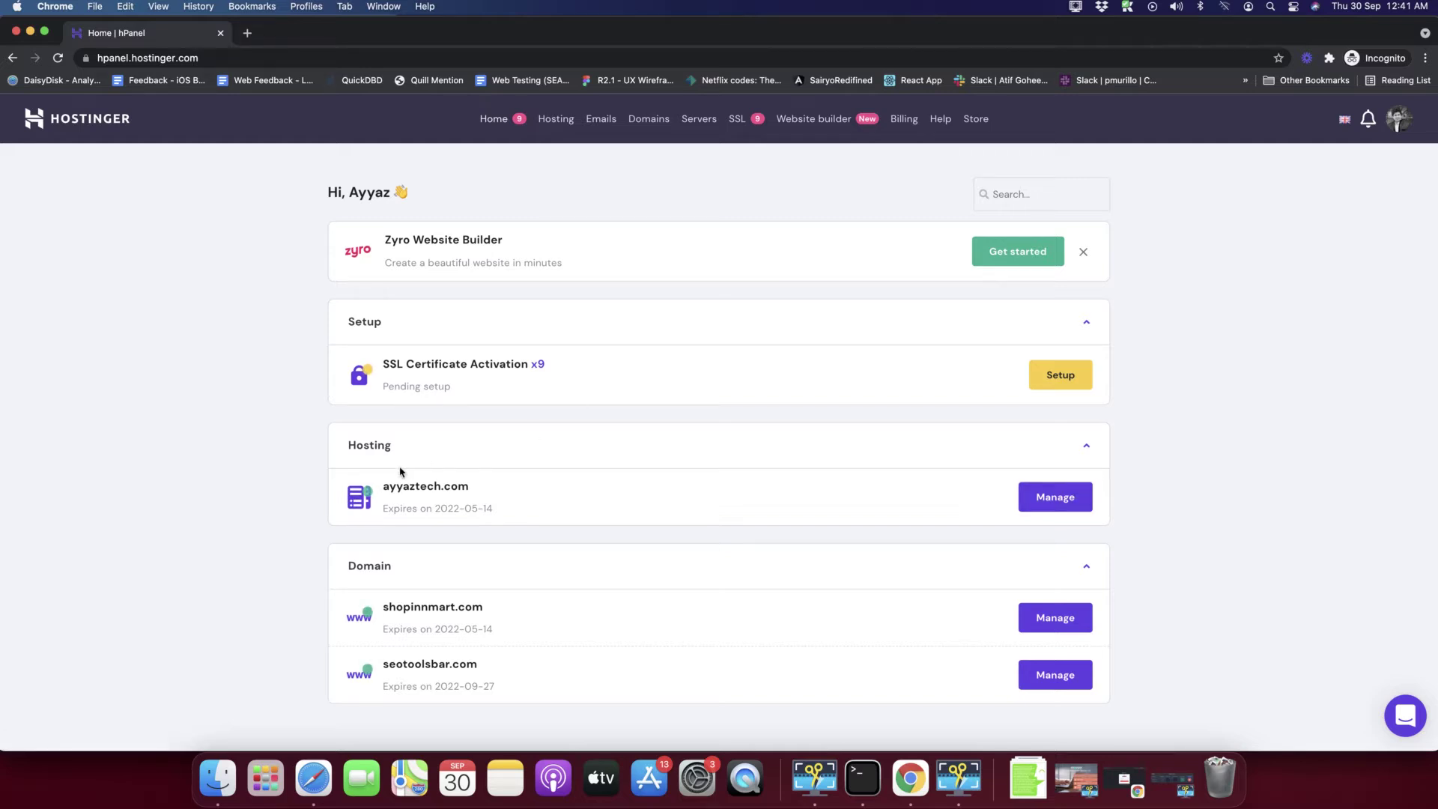
{"action": "left_click", "coordinate": [1050, 498]}
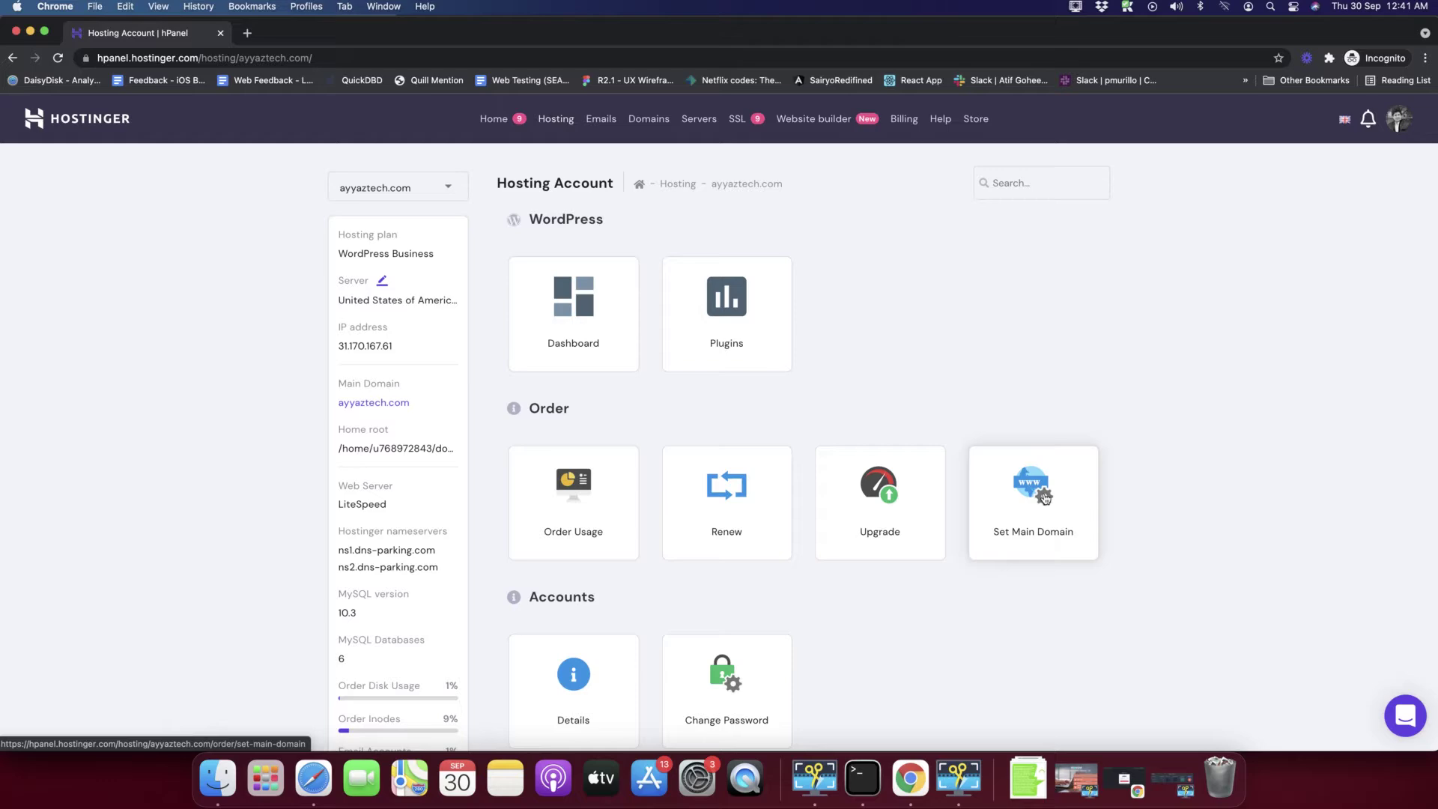
{"action": "scroll", "coordinate": [1184, 507], "scroll_direction": "down", "scroll_amount": 20}
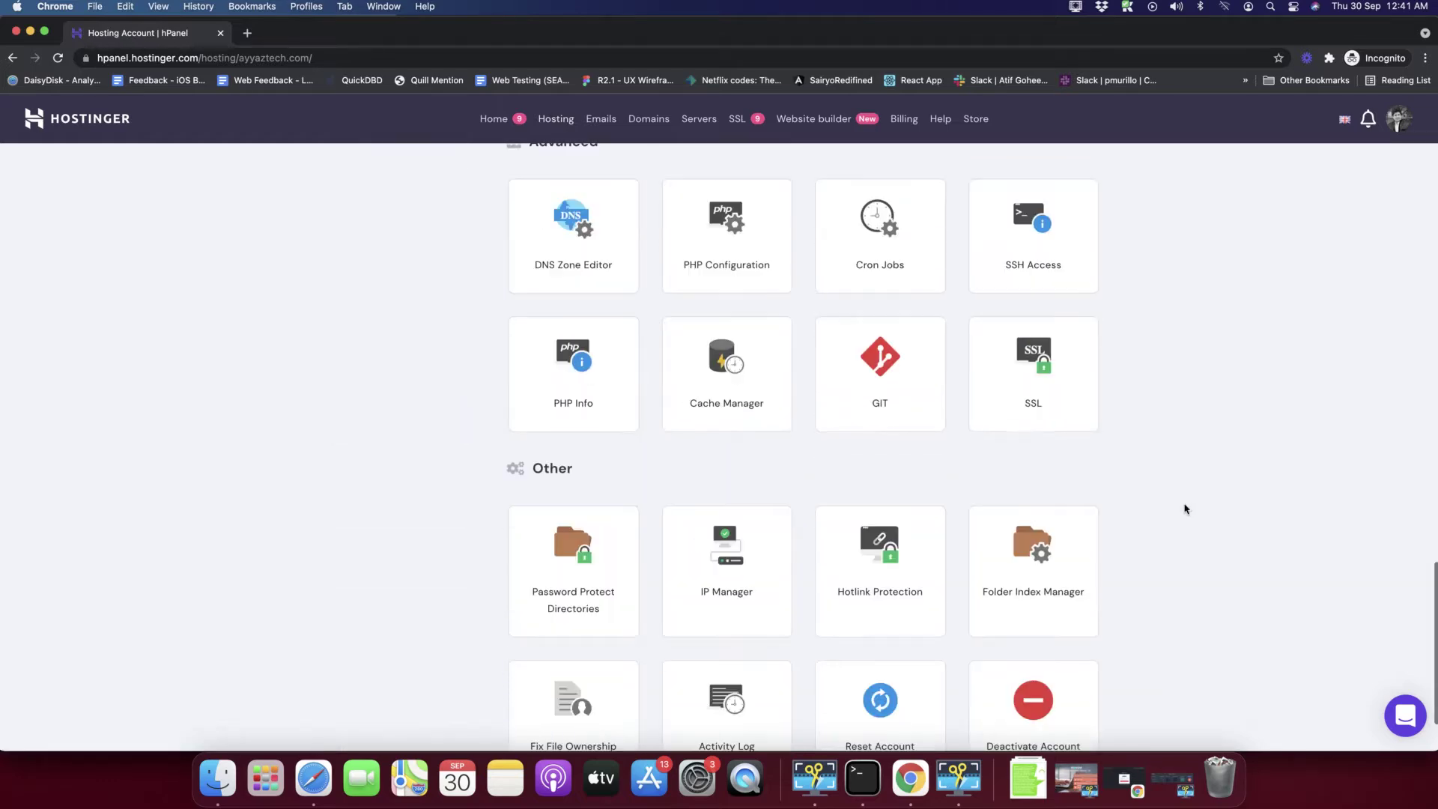
{"action": "scroll", "coordinate": [1184, 507], "scroll_direction": "up", "scroll_amount": 20}
{"action": "scroll", "coordinate": [1184, 507], "scroll_direction": "down", "scroll_amount": 4}
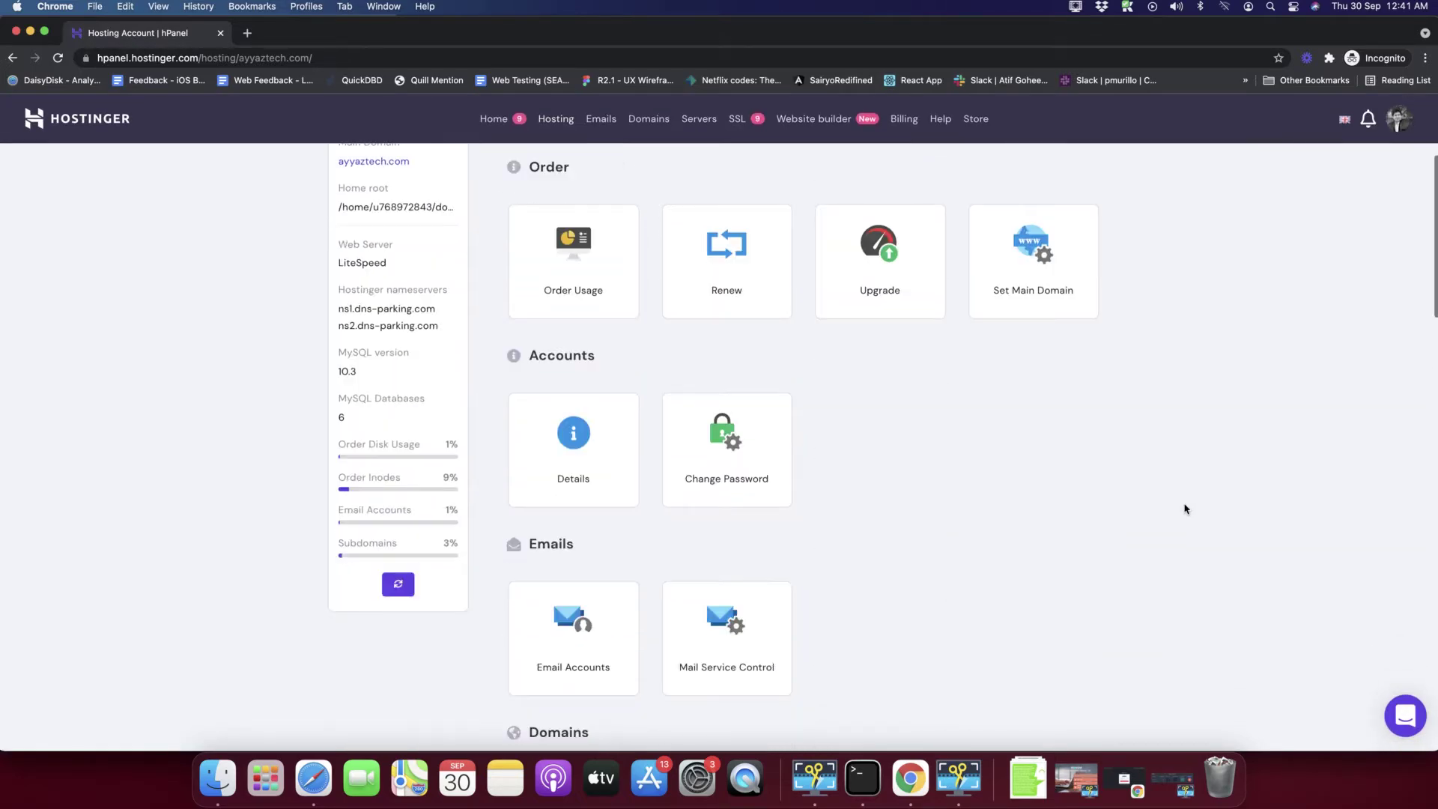
{"action": "scroll", "coordinate": [1184, 506], "scroll_direction": "down", "scroll_amount": 10}
{"action": "scroll", "coordinate": [1184, 507], "scroll_direction": "up", "scroll_amount": 15}
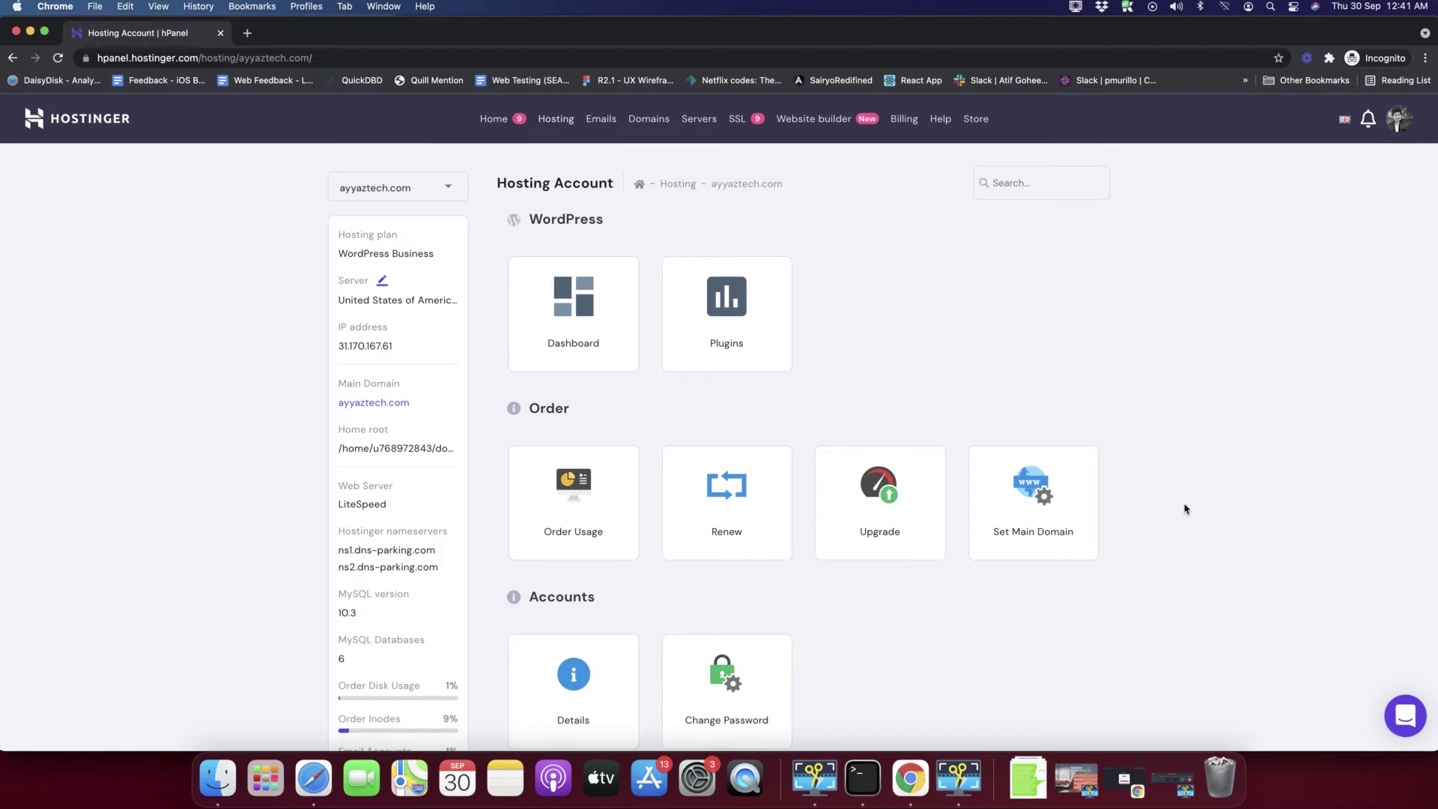
{"action": "scroll", "coordinate": [1184, 507], "scroll_direction": "down", "scroll_amount": 3}
{"action": "scroll", "coordinate": [982, 442], "scroll_direction": "down", "scroll_amount": 2}
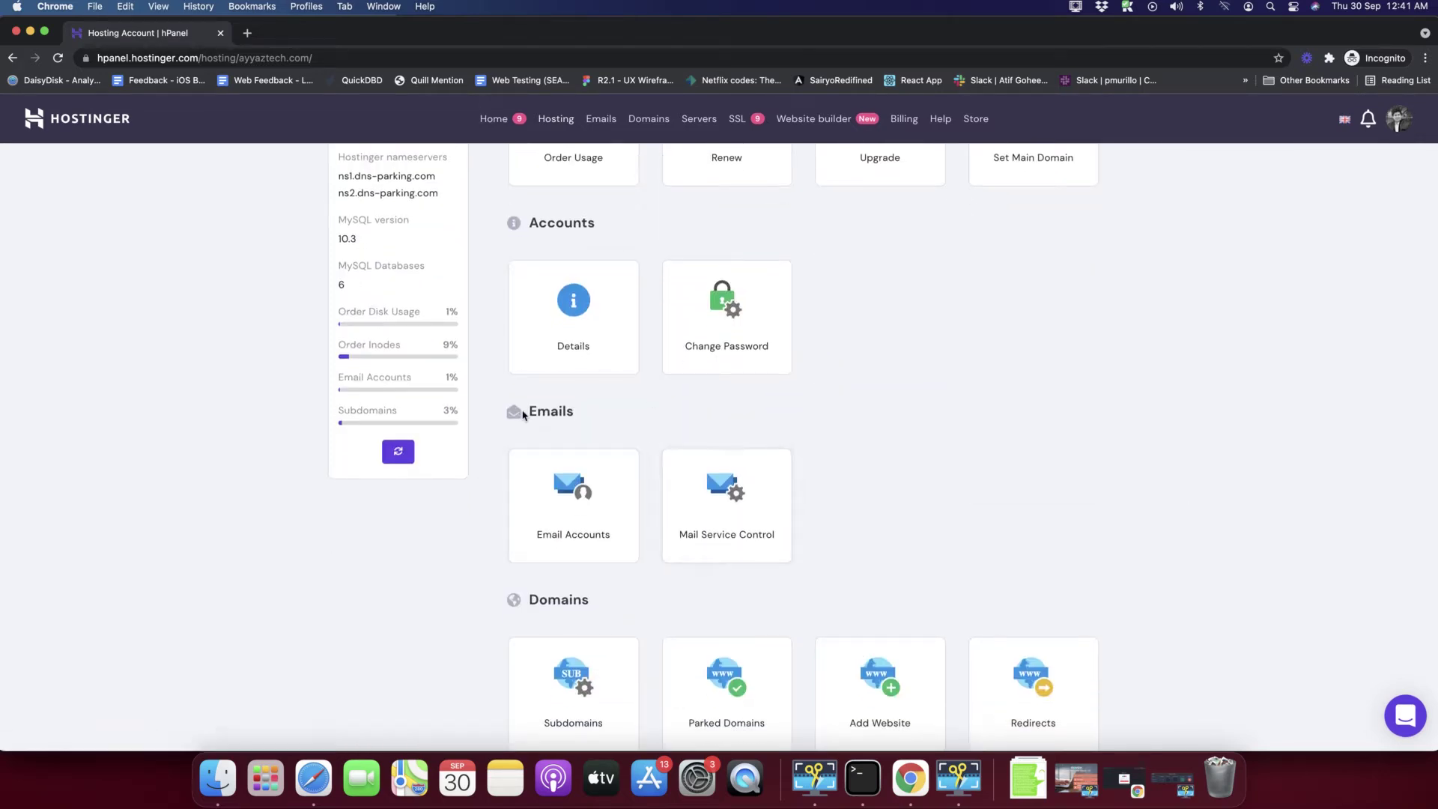
{"action": "left_click_drag", "start_coordinate": [523, 414], "coordinate": [599, 412]}
- Open the Email Accounts card to list the email domains
{"action": "left_click", "coordinate": [585, 525]}
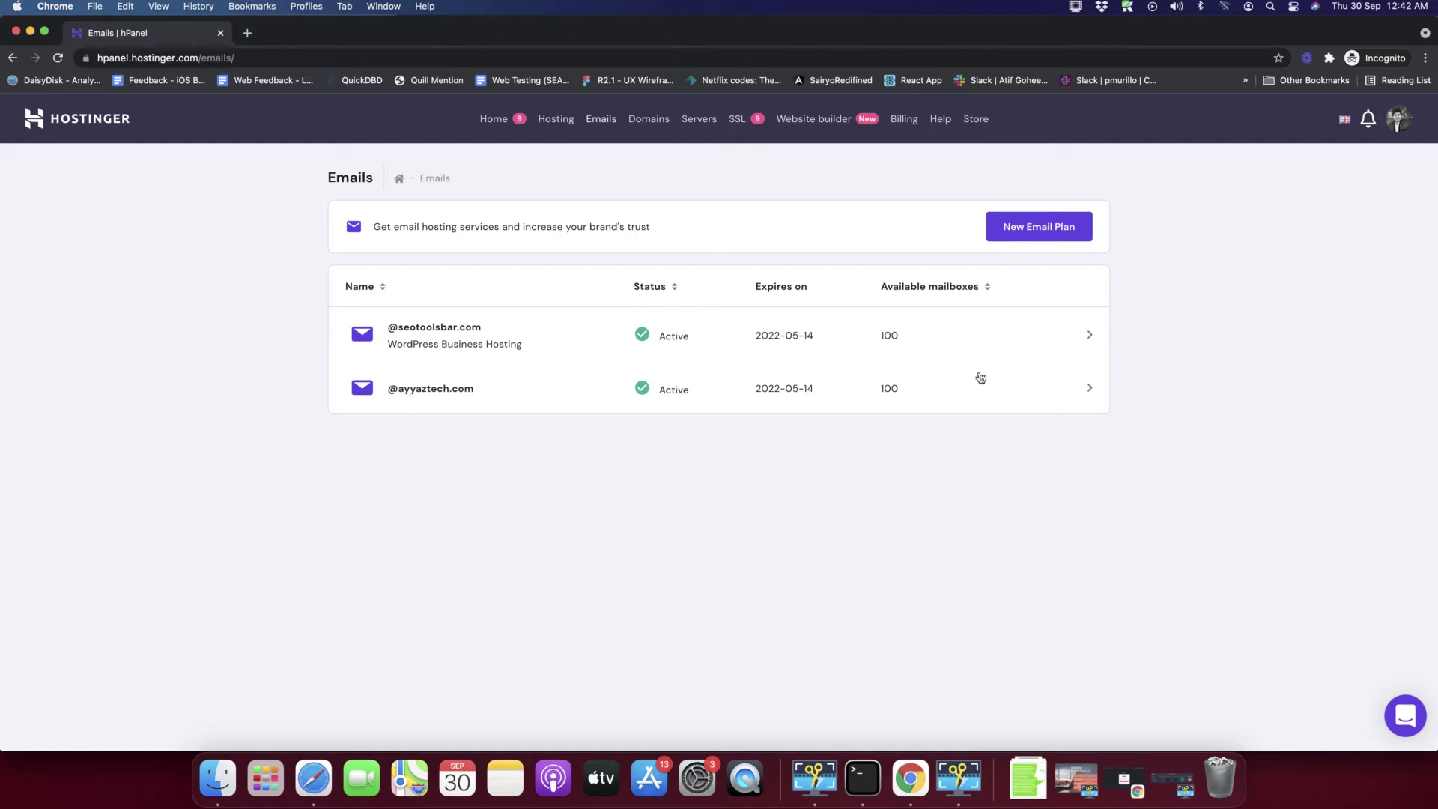
- Open the email accounts for the ayyaztech.com domain
{"action": "left_click", "coordinate": [425, 398]}
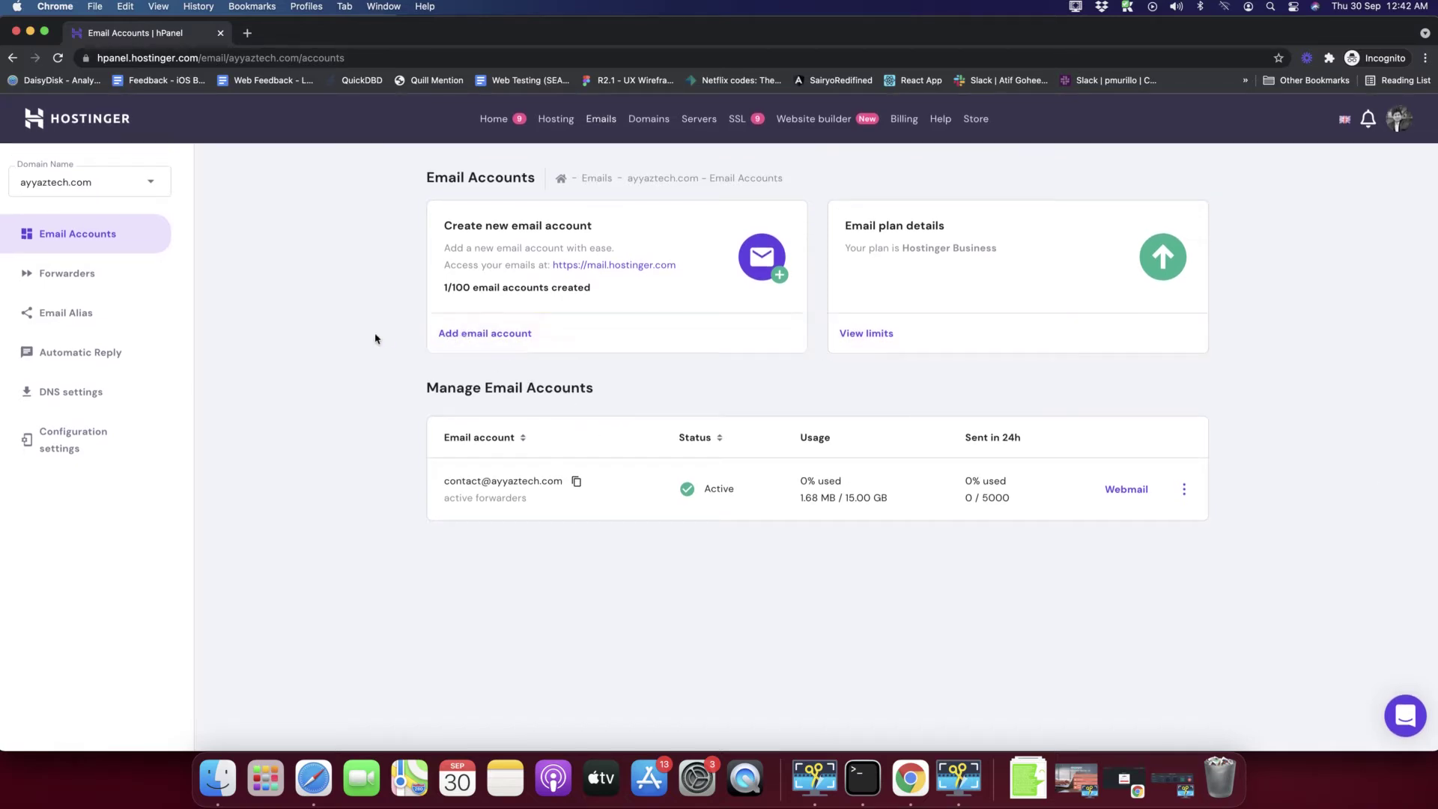
- Start a new email account on ayyaztech.com and enter demo as the email name
{"action": "left_click", "coordinate": [503, 341]}
{"action": "left_click", "coordinate": [624, 398]}
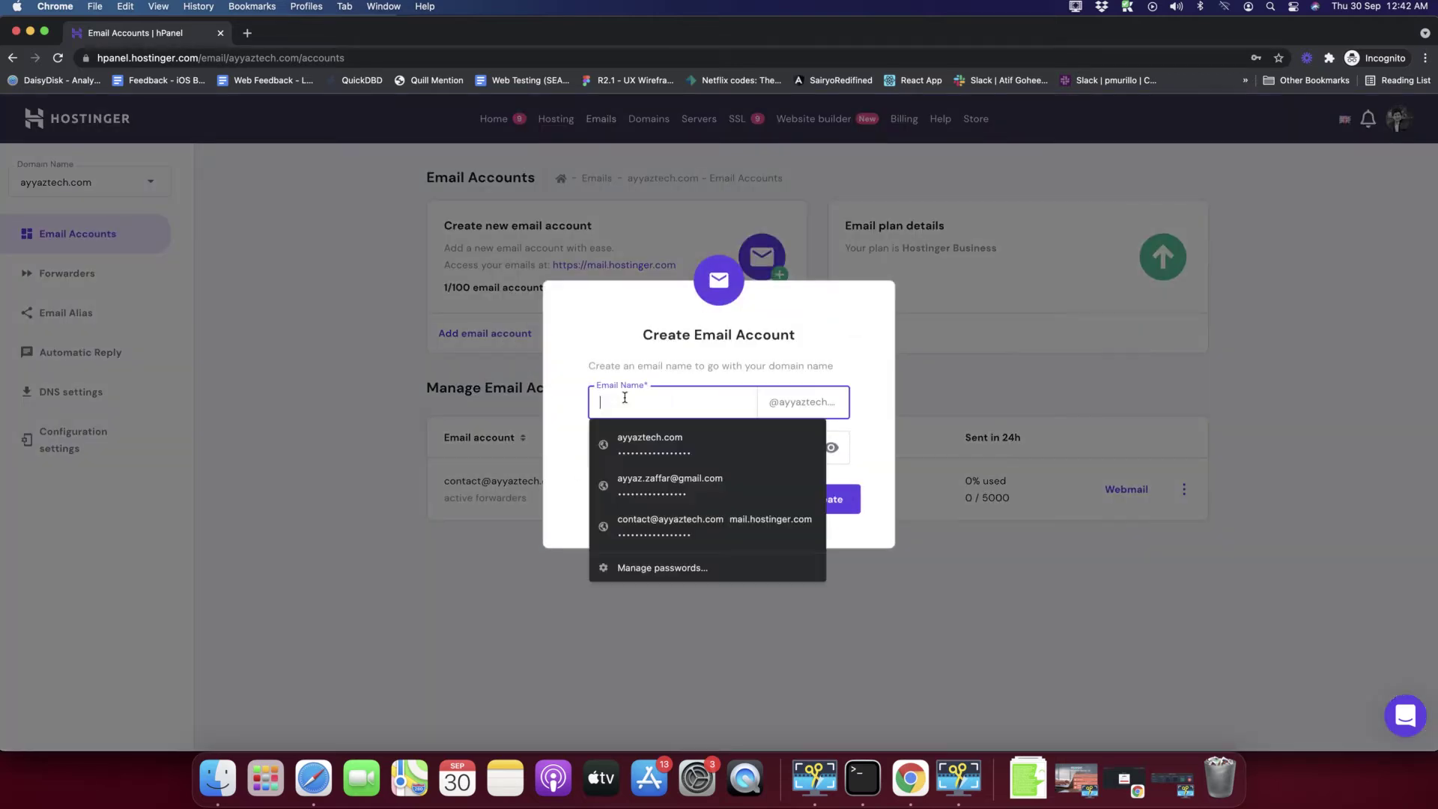
{"action": "left_click", "coordinate": [648, 354]}
{"action": "left_click", "coordinate": [647, 404]}
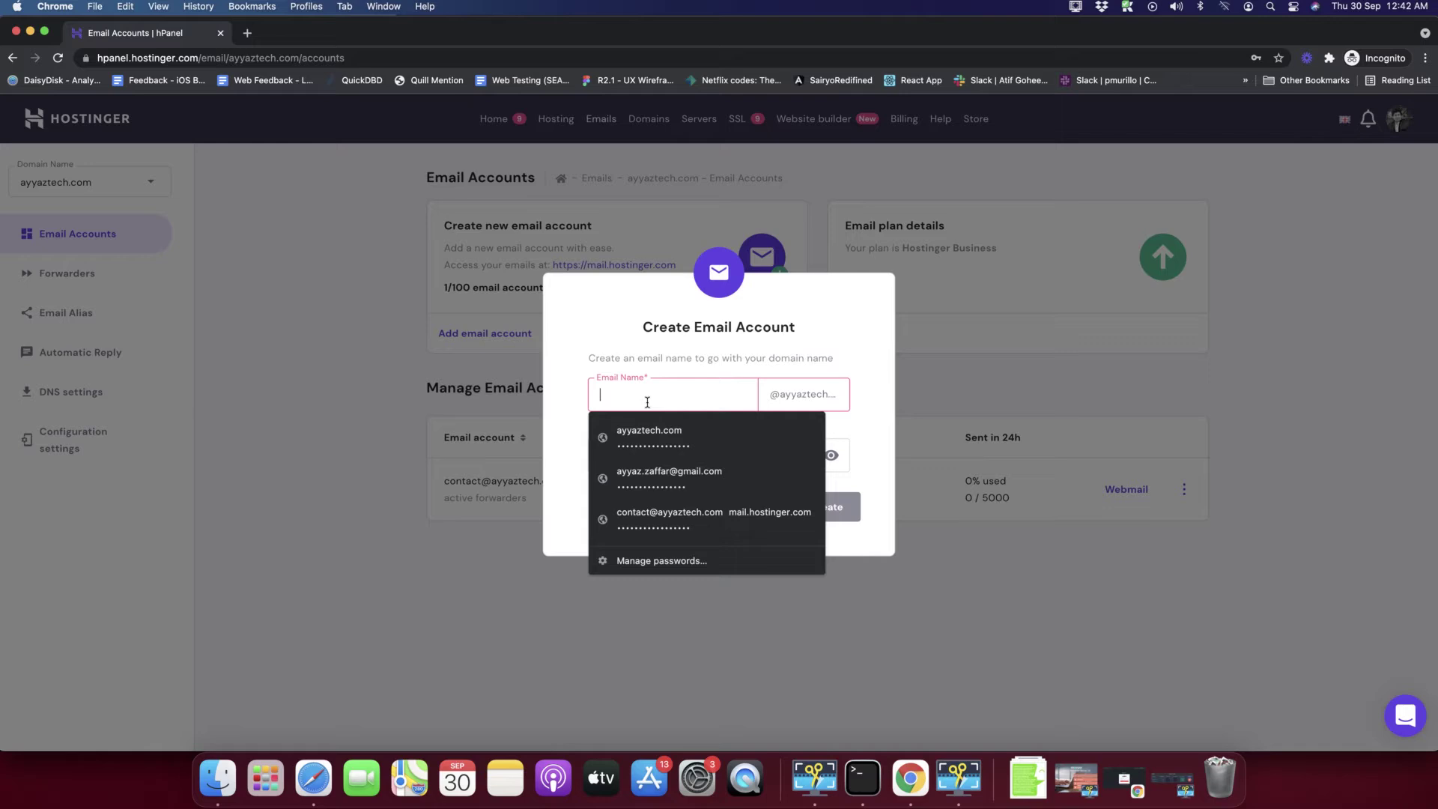
{"action": "left_click", "coordinate": [725, 390]}
{"action": "left_click", "coordinate": [671, 386]}
{"action": "left_click", "coordinate": [677, 388]}
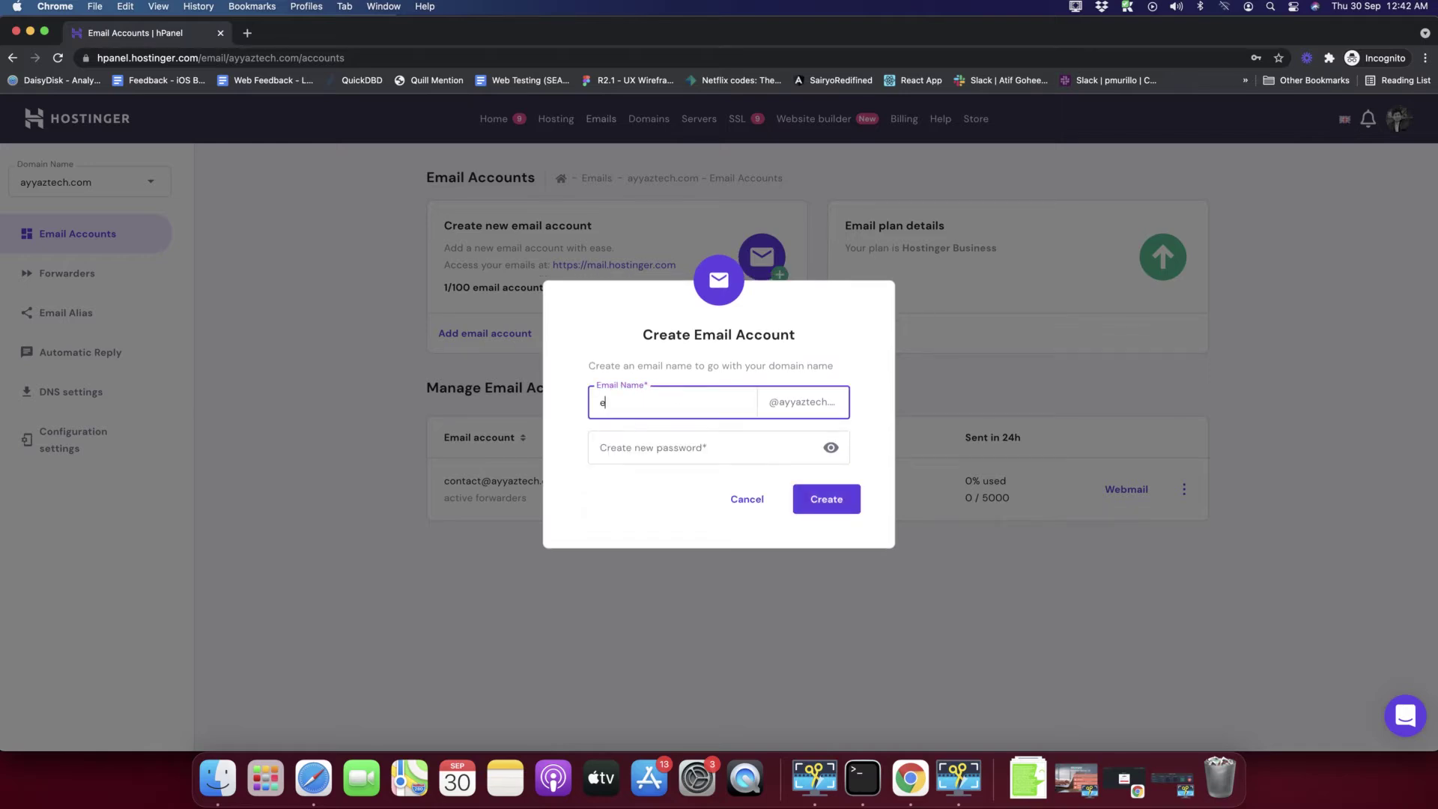
{"action": "left_click", "coordinate": [676, 388]}
- Set the new account's password and create the mailbox
{"action": "left_click", "coordinate": [689, 440]}
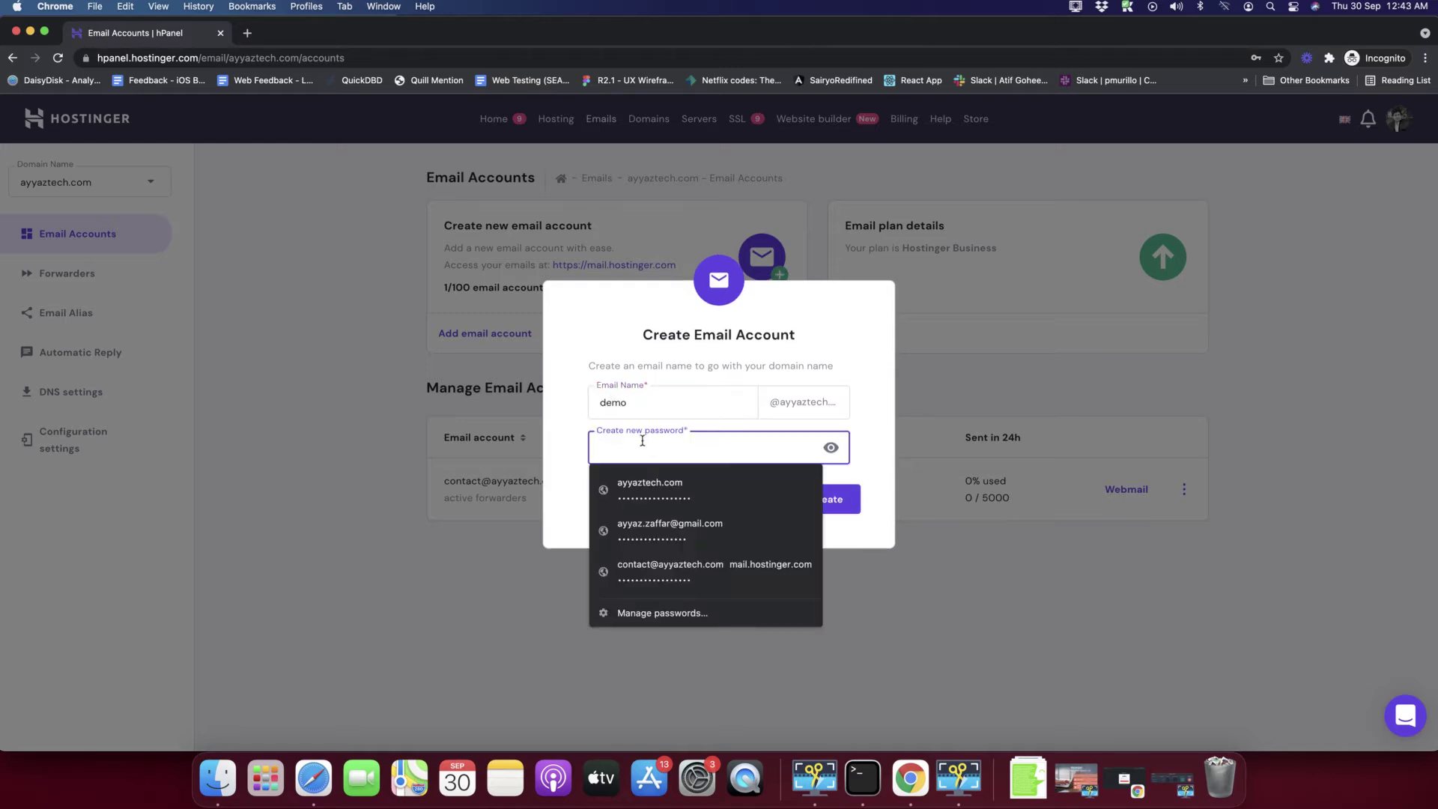
{"action": "left_click", "coordinate": [568, 449]}
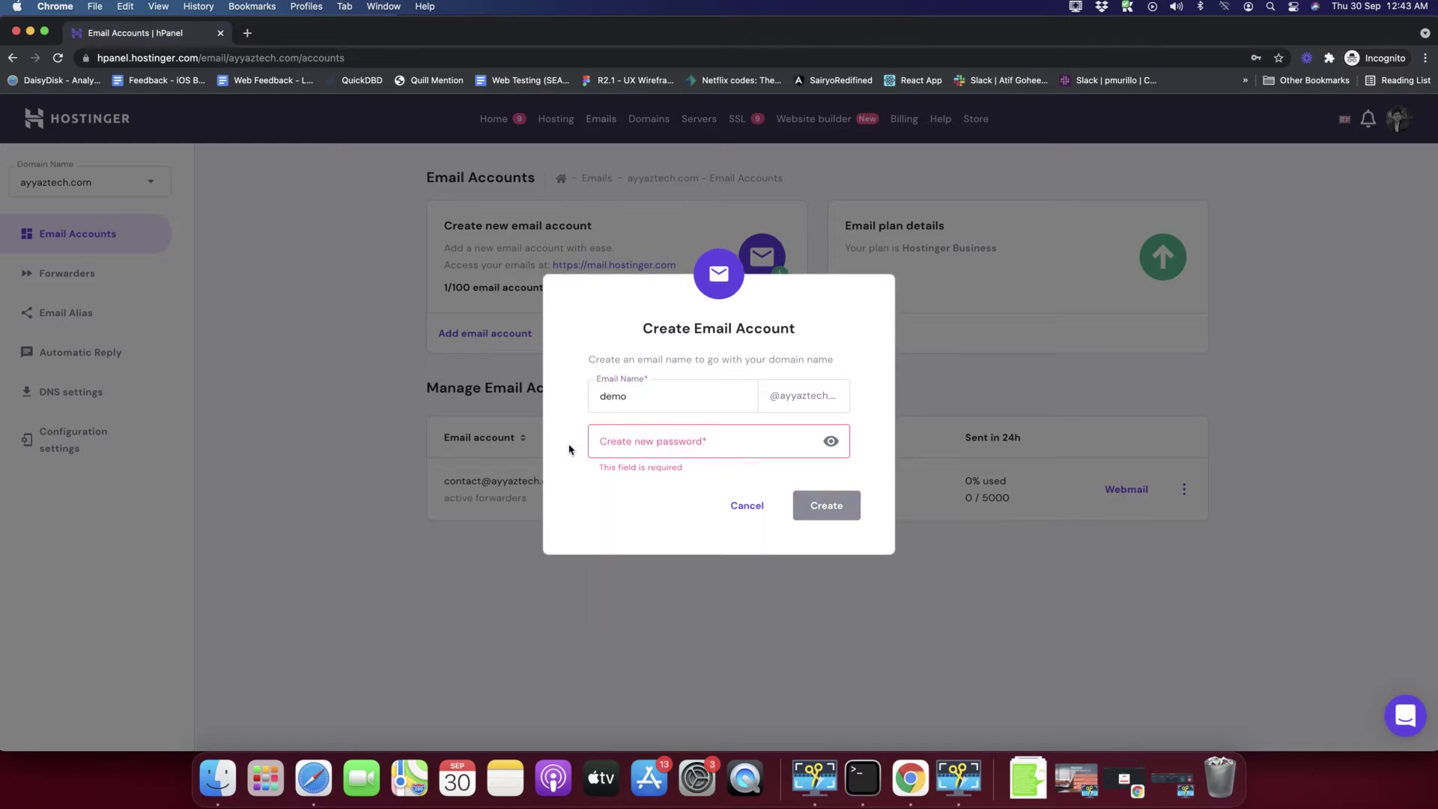
{"action": "left_click", "coordinate": [613, 442]}
{"action": "type", "text": "d"}
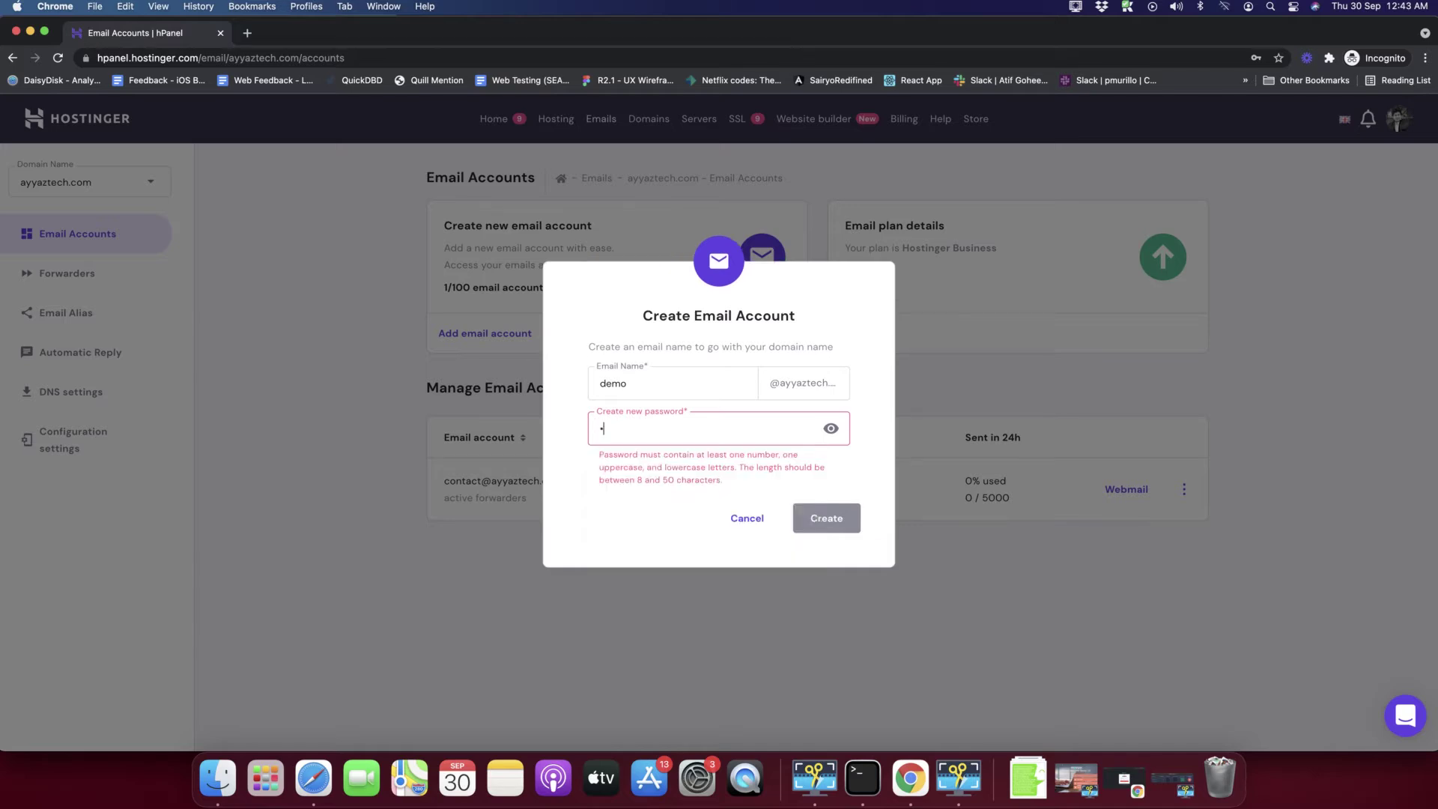
{"action": "type", "text": "emo@1234"}
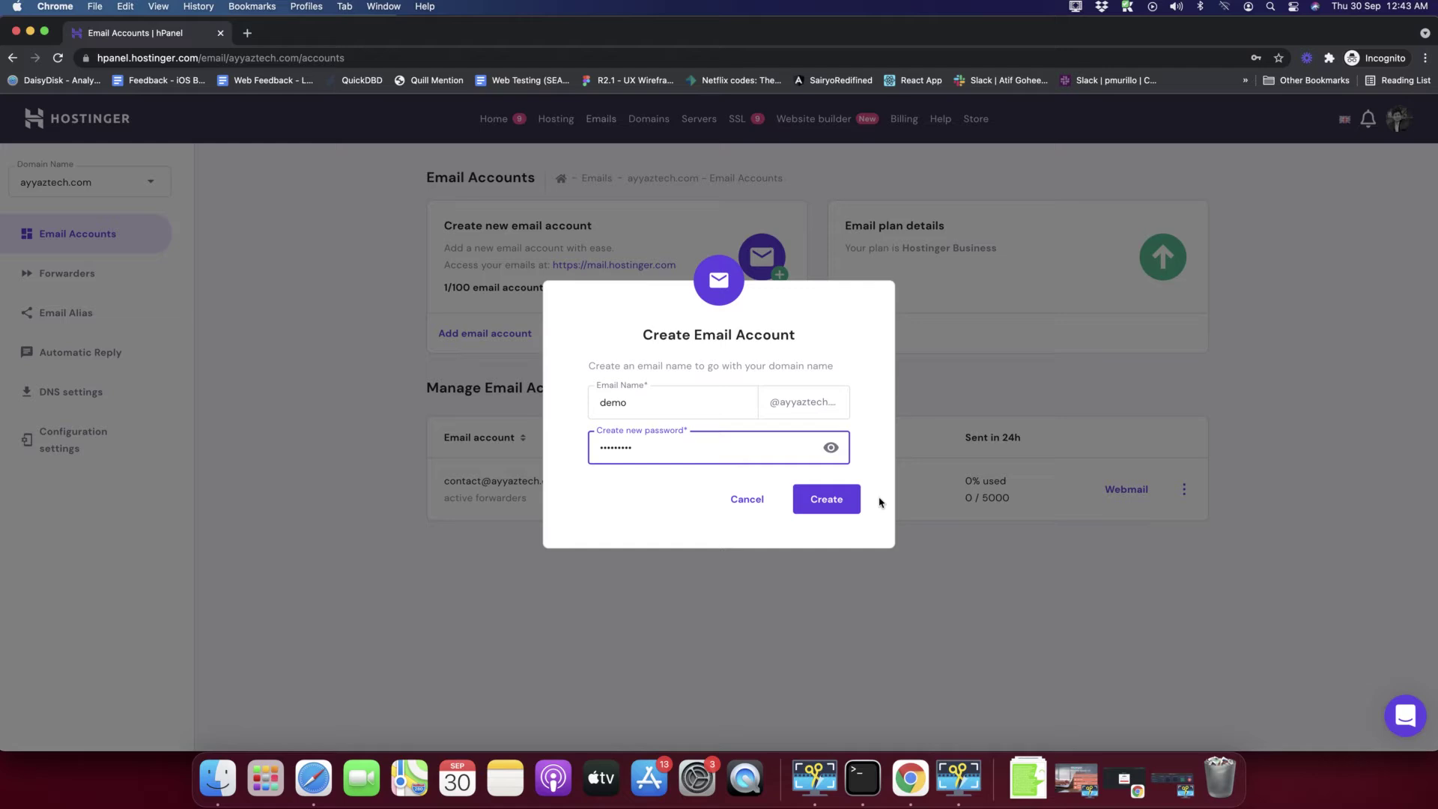
{"action": "left_click", "coordinate": [818, 509]}
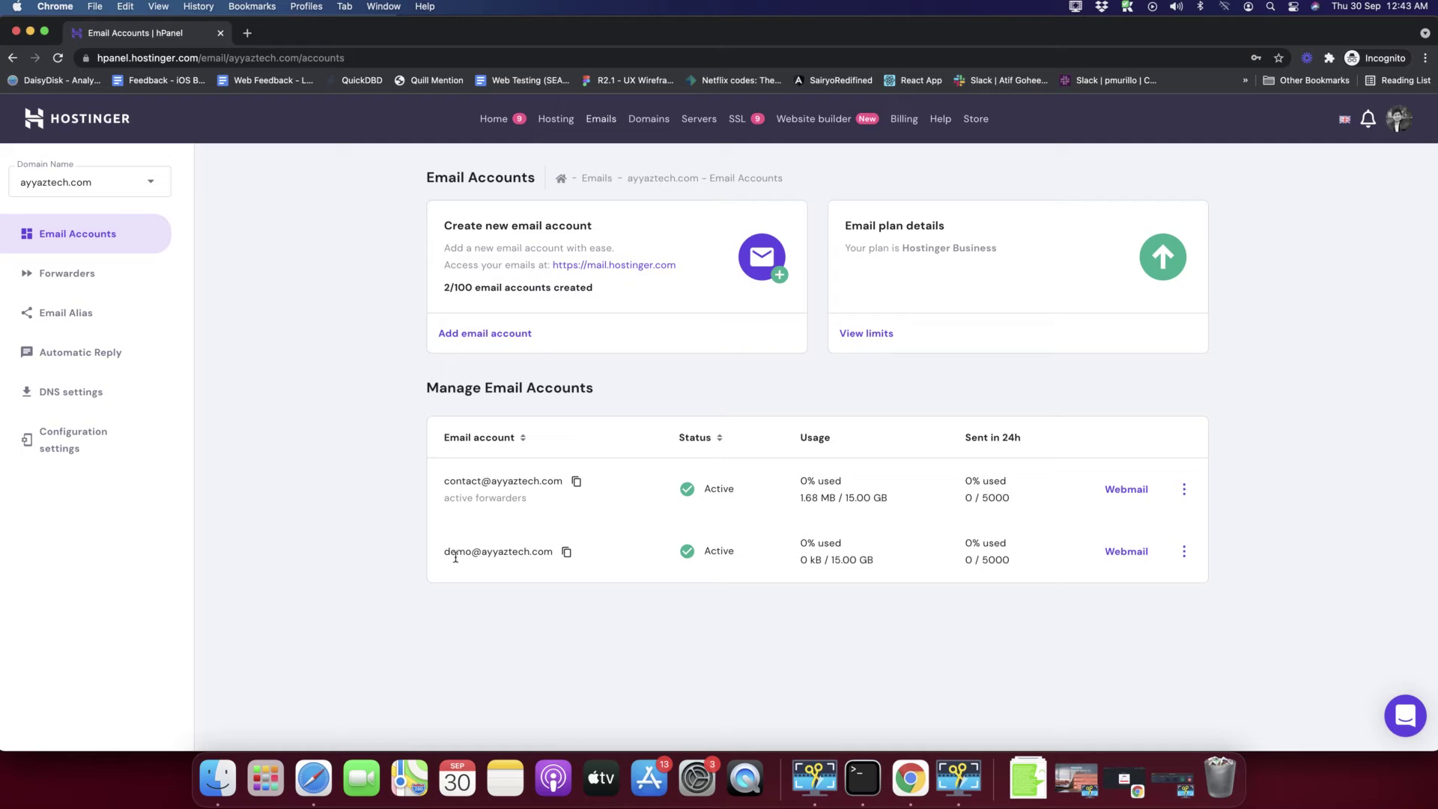
- Highlight the new demo mailbox's Active status and usage in the accounts list
{"action": "left_click_drag", "start_coordinate": [446, 552], "coordinate": [985, 555]}
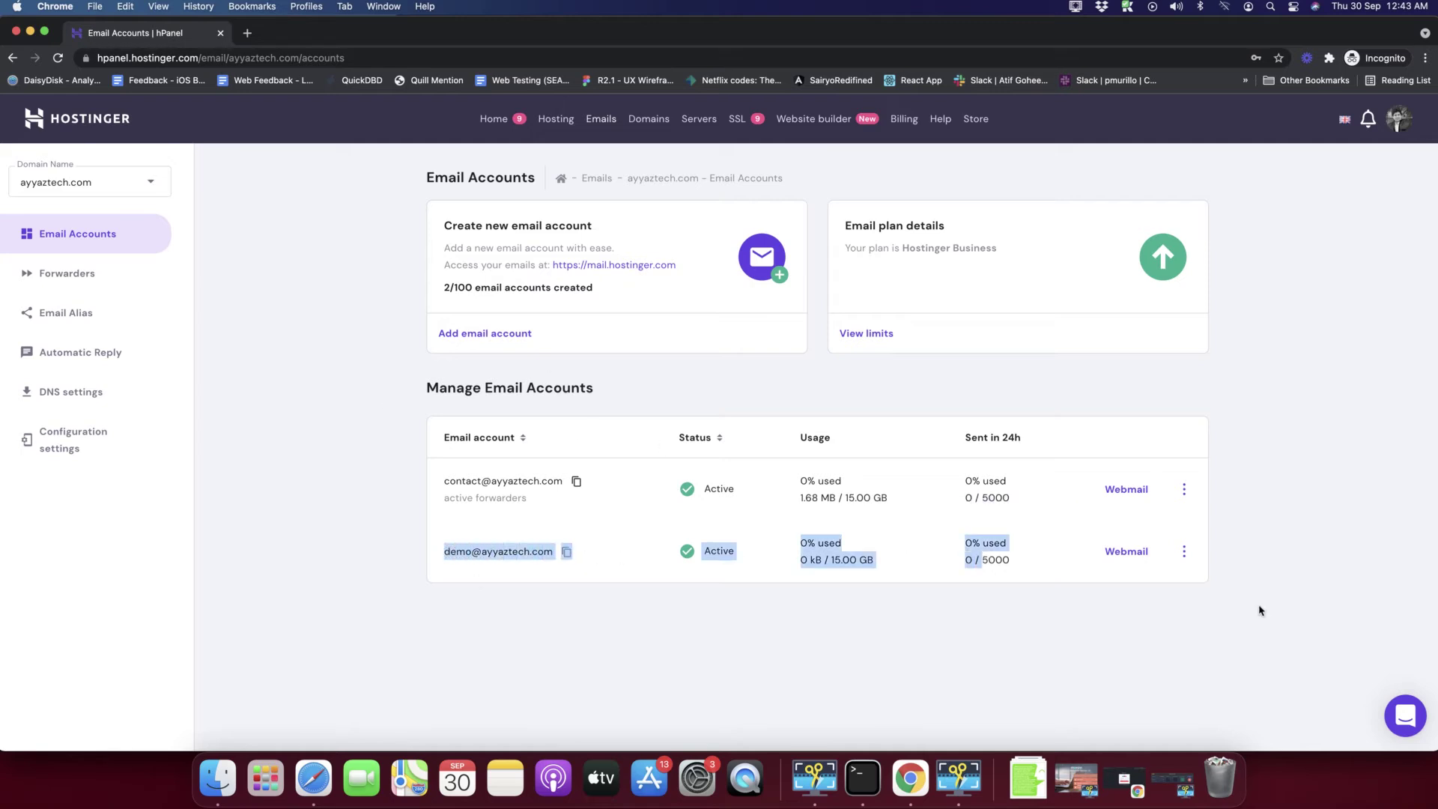
{"action": "left_click", "coordinate": [1225, 599]}
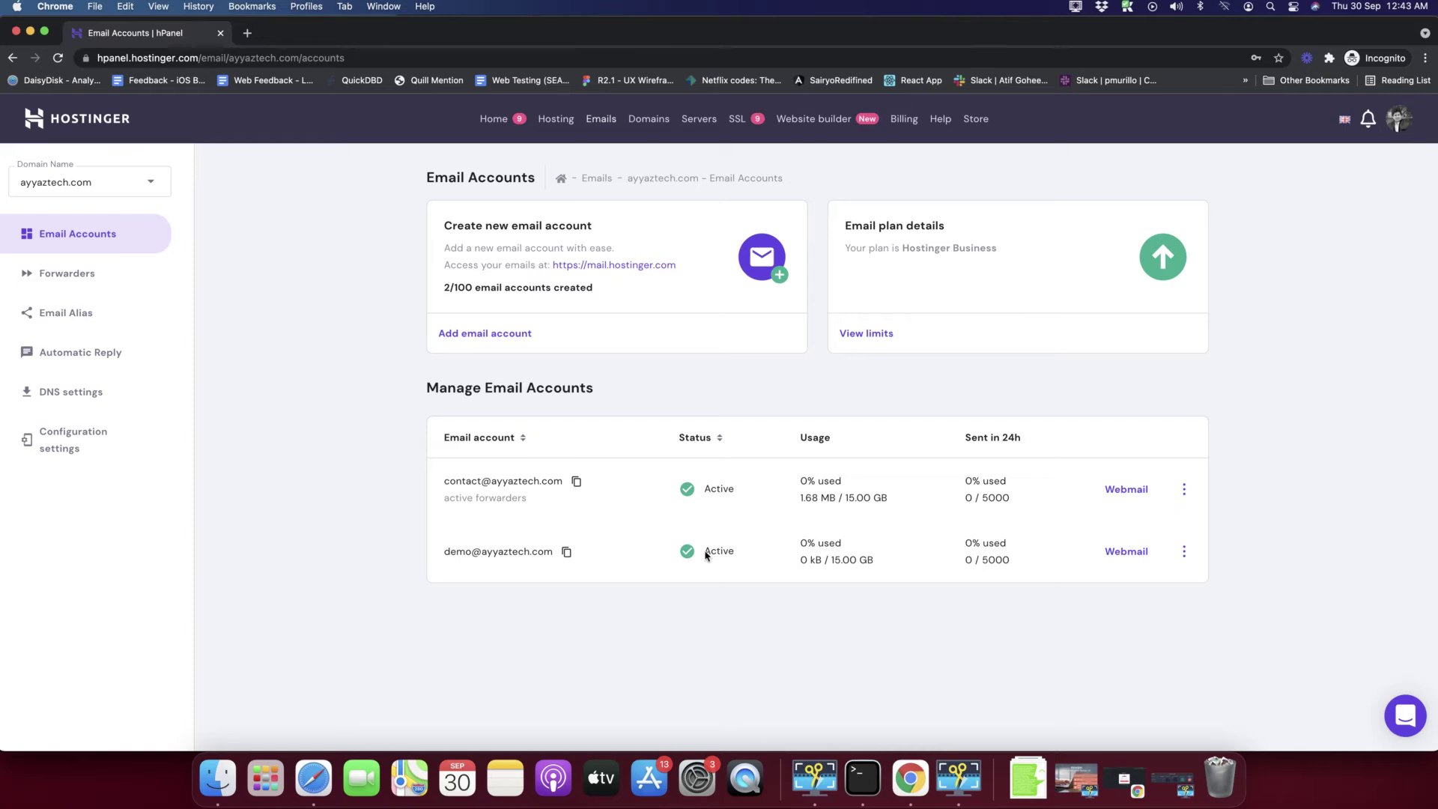
{"action": "left_click_drag", "start_coordinate": [708, 553], "coordinate": [762, 555]}
{"action": "left_click", "coordinate": [442, 566]}
{"action": "left_click_drag", "start_coordinate": [662, 565], "coordinate": [859, 562]}
{"action": "left_click", "coordinate": [1083, 602]}
- Open the three-dot actions menu for the demo mailbox
{"action": "left_click", "coordinate": [1184, 552]}
{"action": "left_click", "coordinate": [1183, 552]}
{"action": "left_click", "coordinate": [1183, 554]}
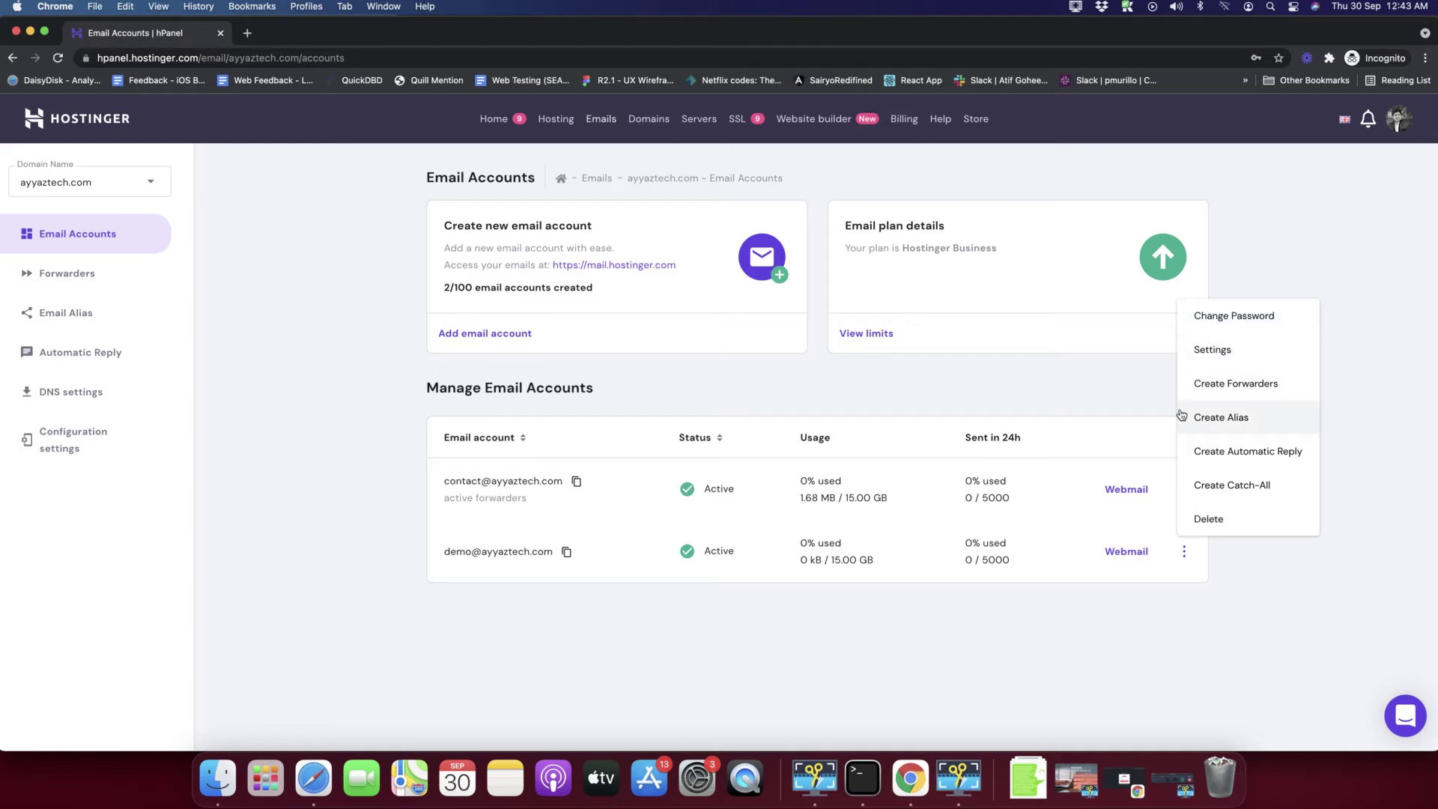
- Close the account actions menu and highlight the Webmail login page text
{"action": "left_click", "coordinate": [1256, 594]}
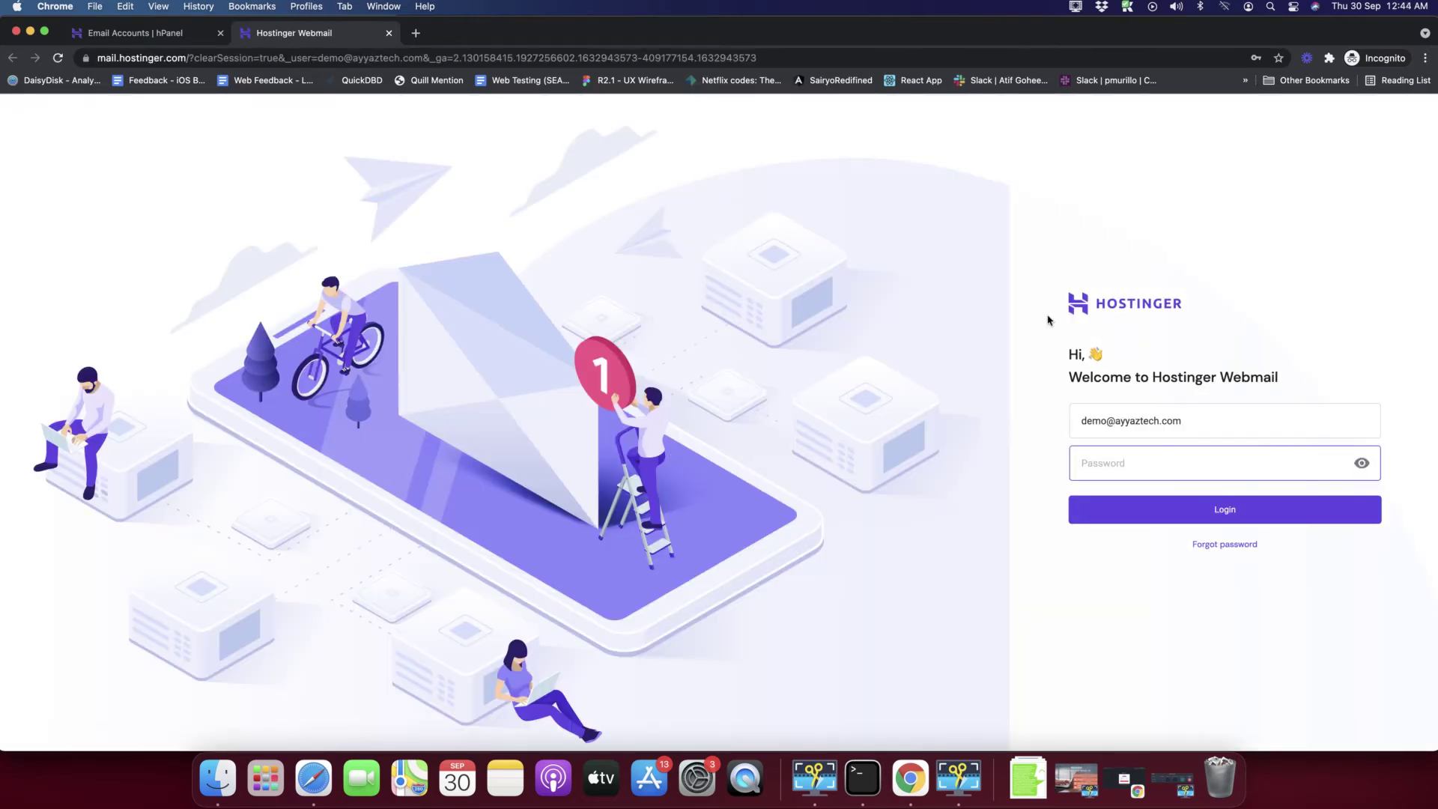
{"action": "left_click_drag", "start_coordinate": [1043, 294], "coordinate": [1301, 589]}
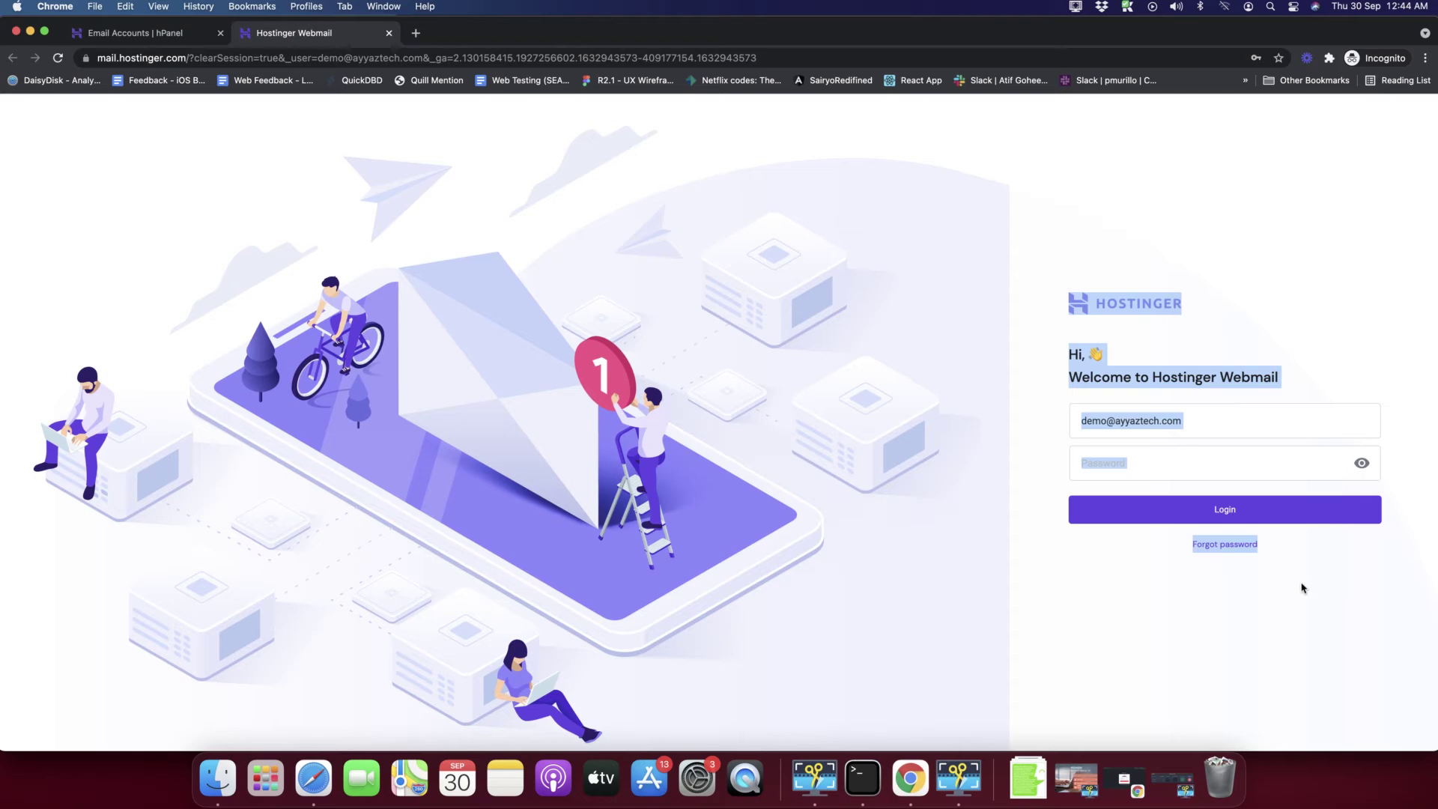
{"action": "left_click", "coordinate": [1301, 588]}
- Enter the demo account's email address and its password in the Webmail login form
{"action": "left_click", "coordinate": [1192, 422]}
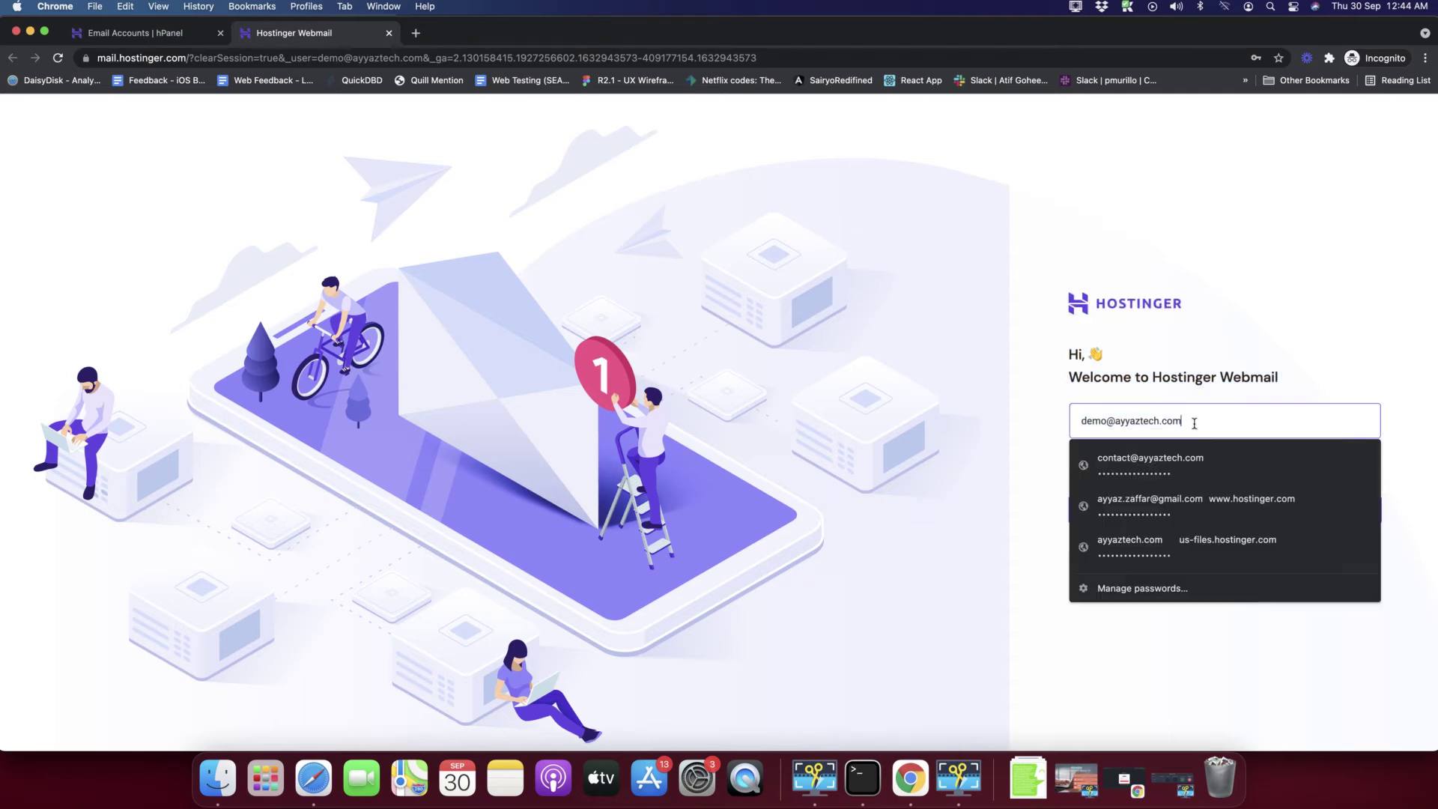
{"action": "left_click", "coordinate": [1047, 404]}
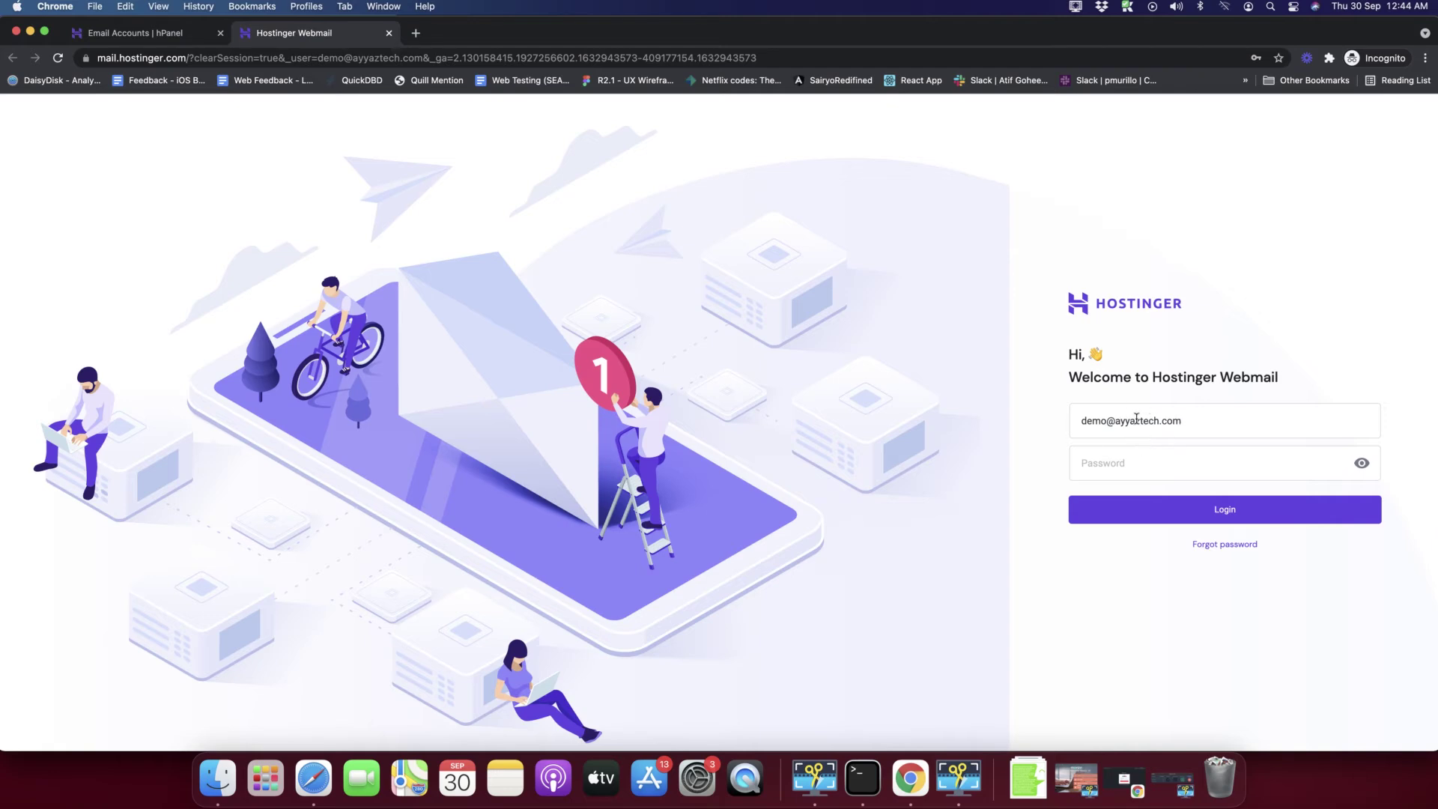
{"action": "triple_click", "coordinate": [1110, 420]}
{"action": "left_click", "coordinate": [1144, 405]}
{"action": "left_click", "coordinate": [1120, 466]}
{"action": "left_click", "coordinate": [1171, 365]}
{"action": "left_click", "coordinate": [1114, 461]}
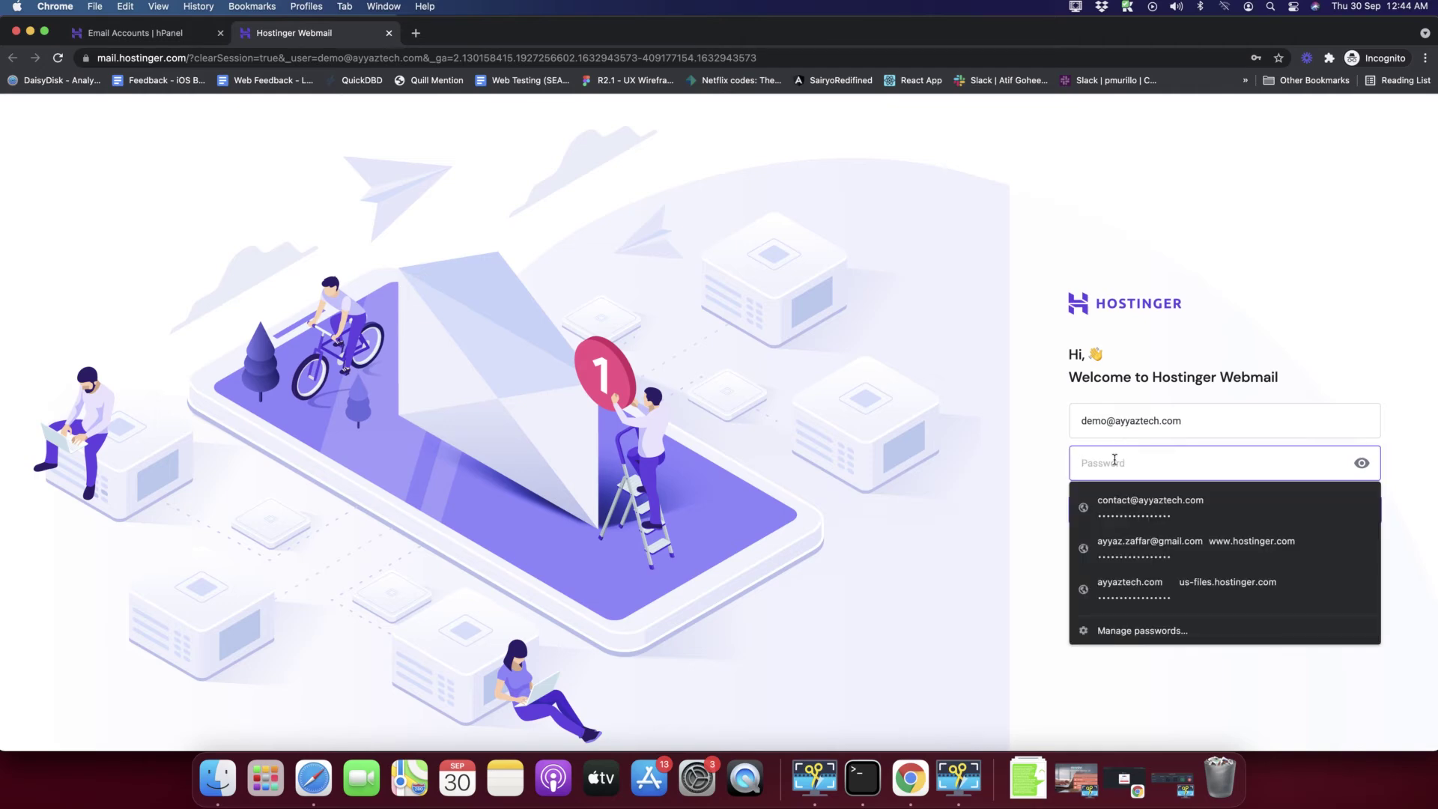
{"action": "type", "text": "p"}
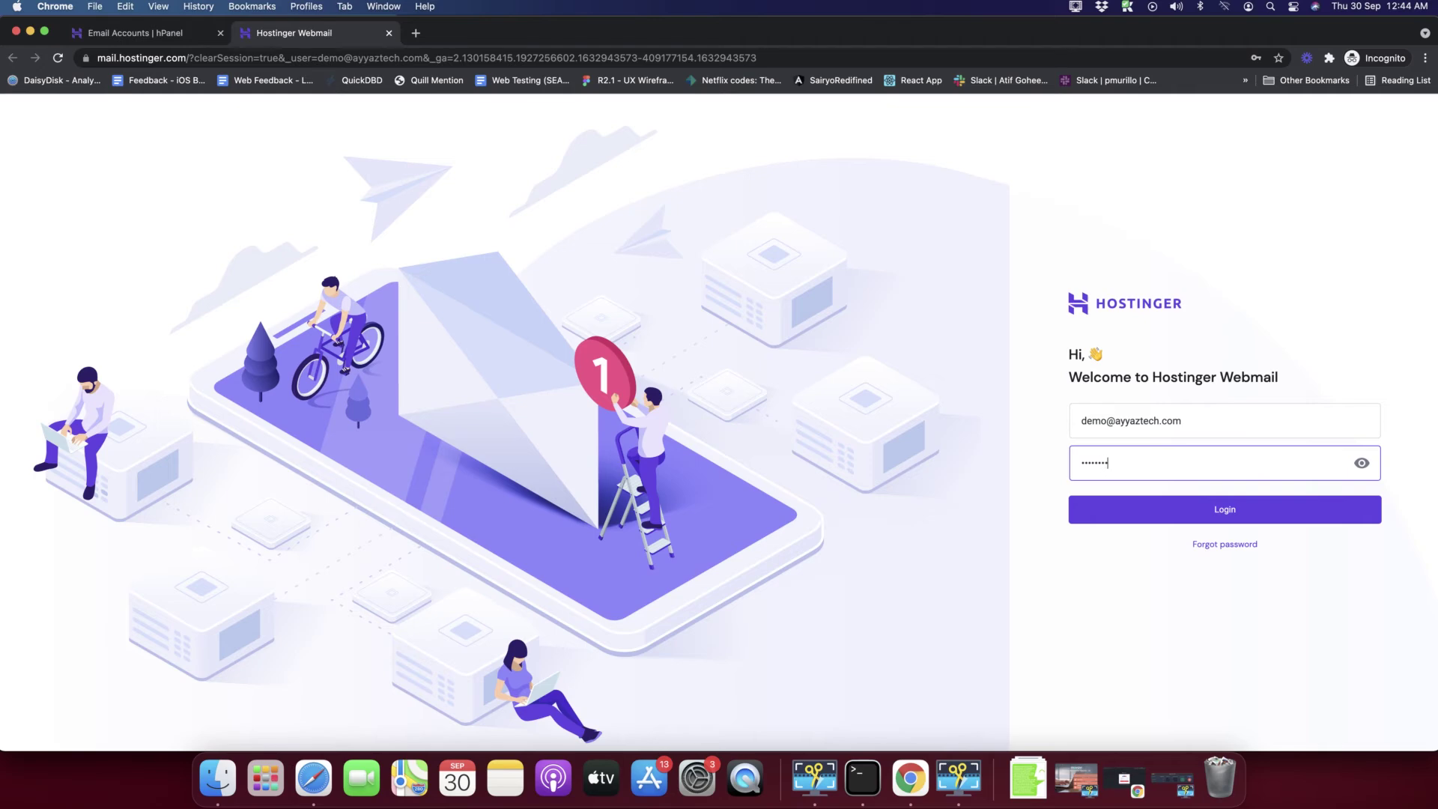
- Log in to Webmail and highlight the signed-in account address above the empty Inbox
{"action": "left_click", "coordinate": [1143, 508]}
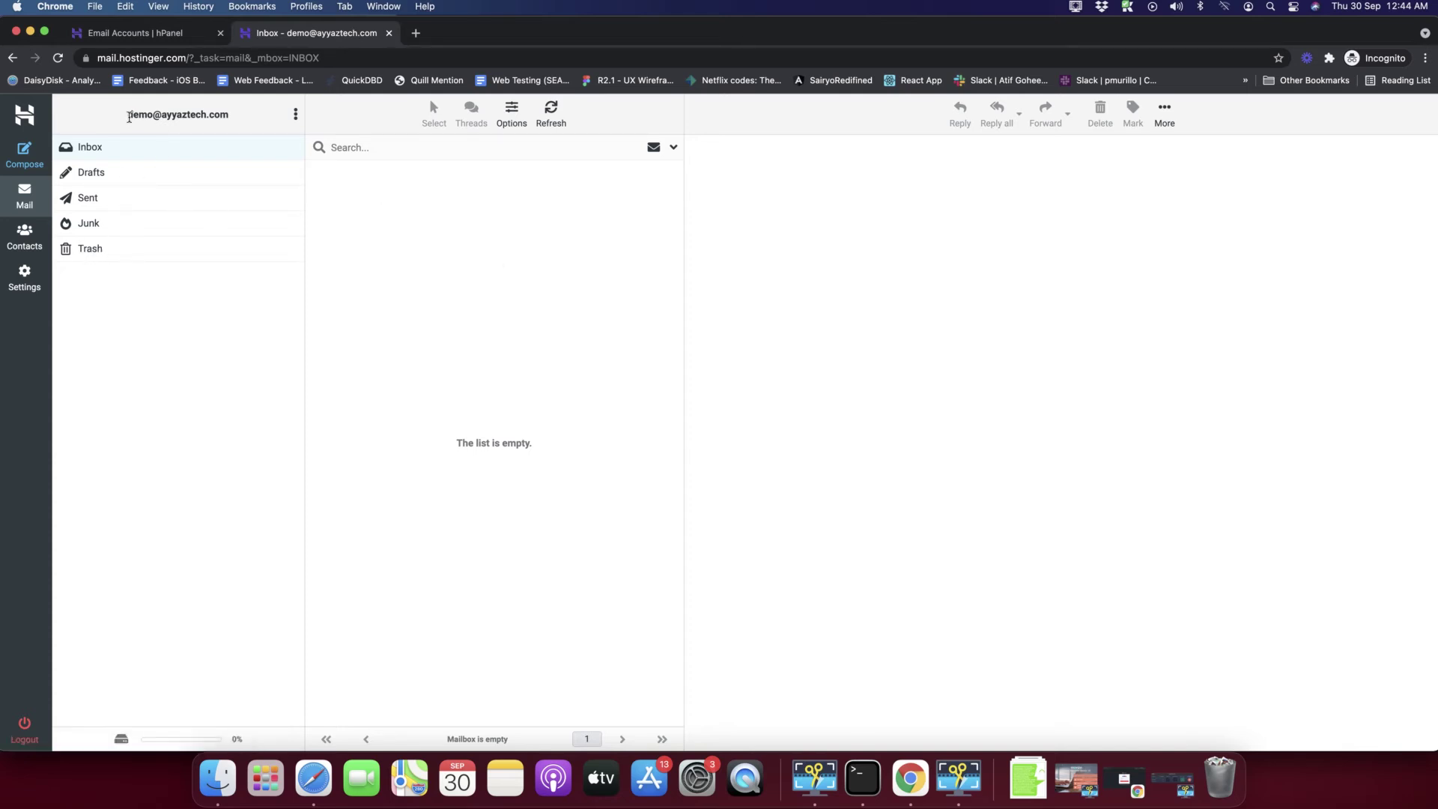
{"action": "left_click_drag", "start_coordinate": [129, 114], "coordinate": [243, 122]}
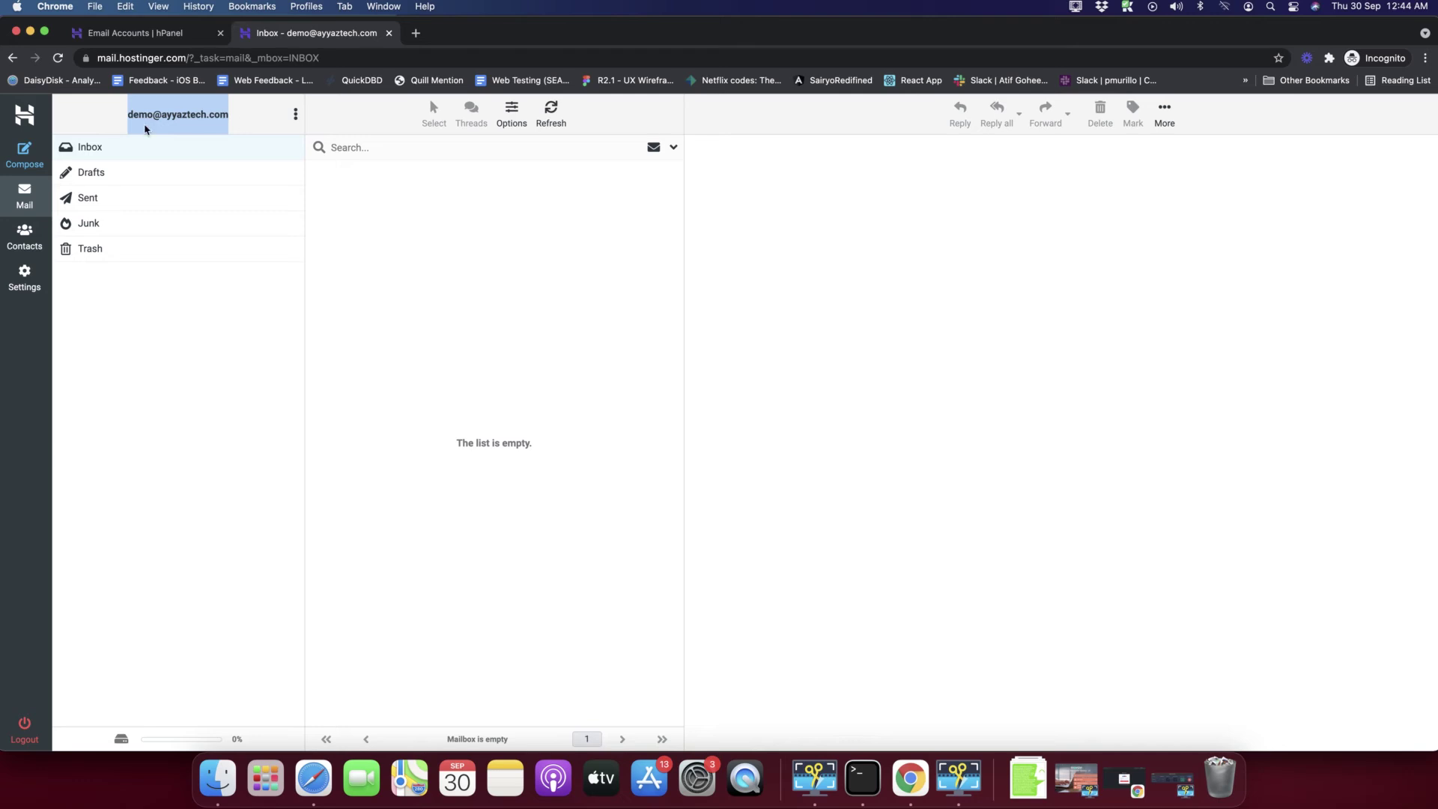
{"action": "left_click", "coordinate": [505, 383]}
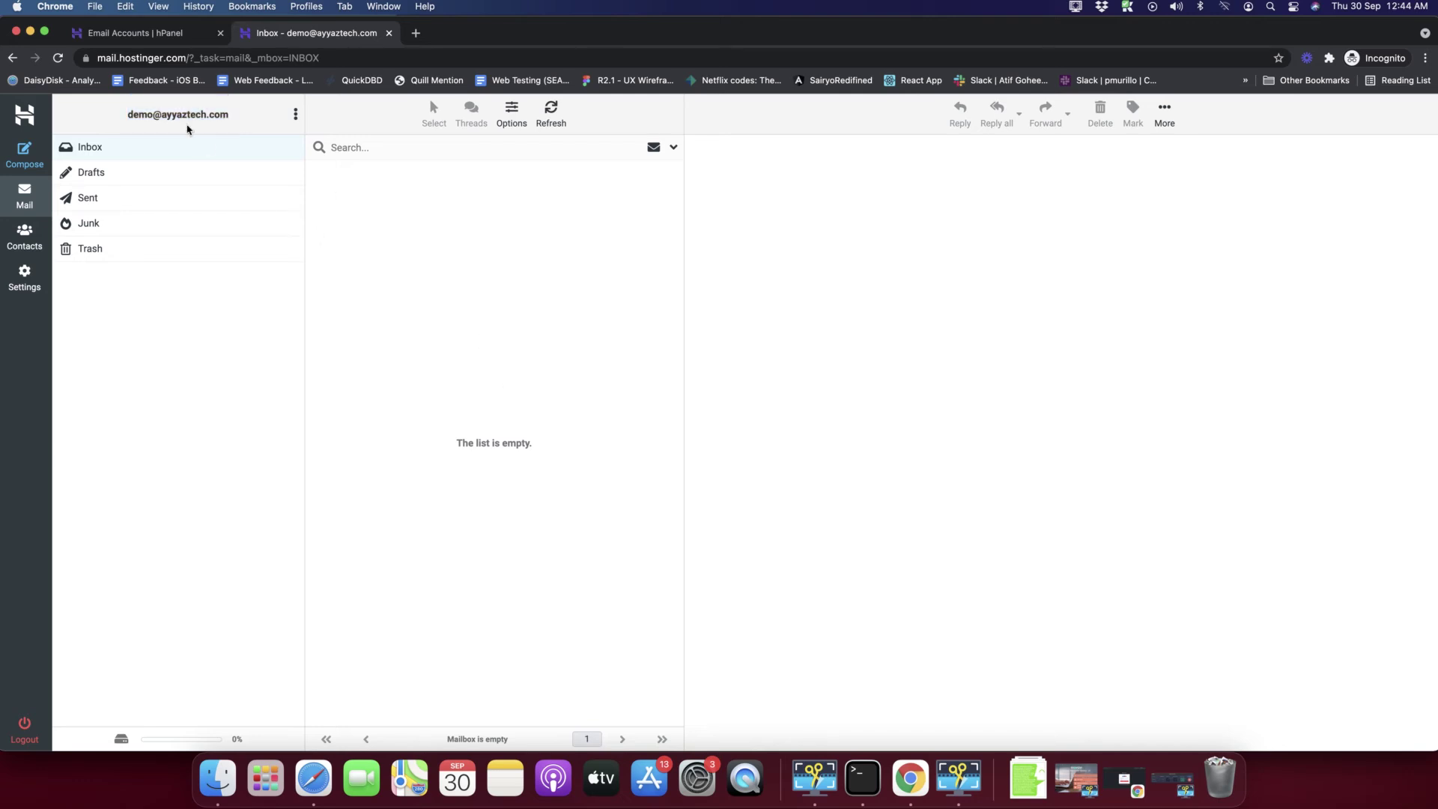
{"action": "double_click", "coordinate": [124, 114]}
{"action": "left_click", "coordinate": [499, 374]}
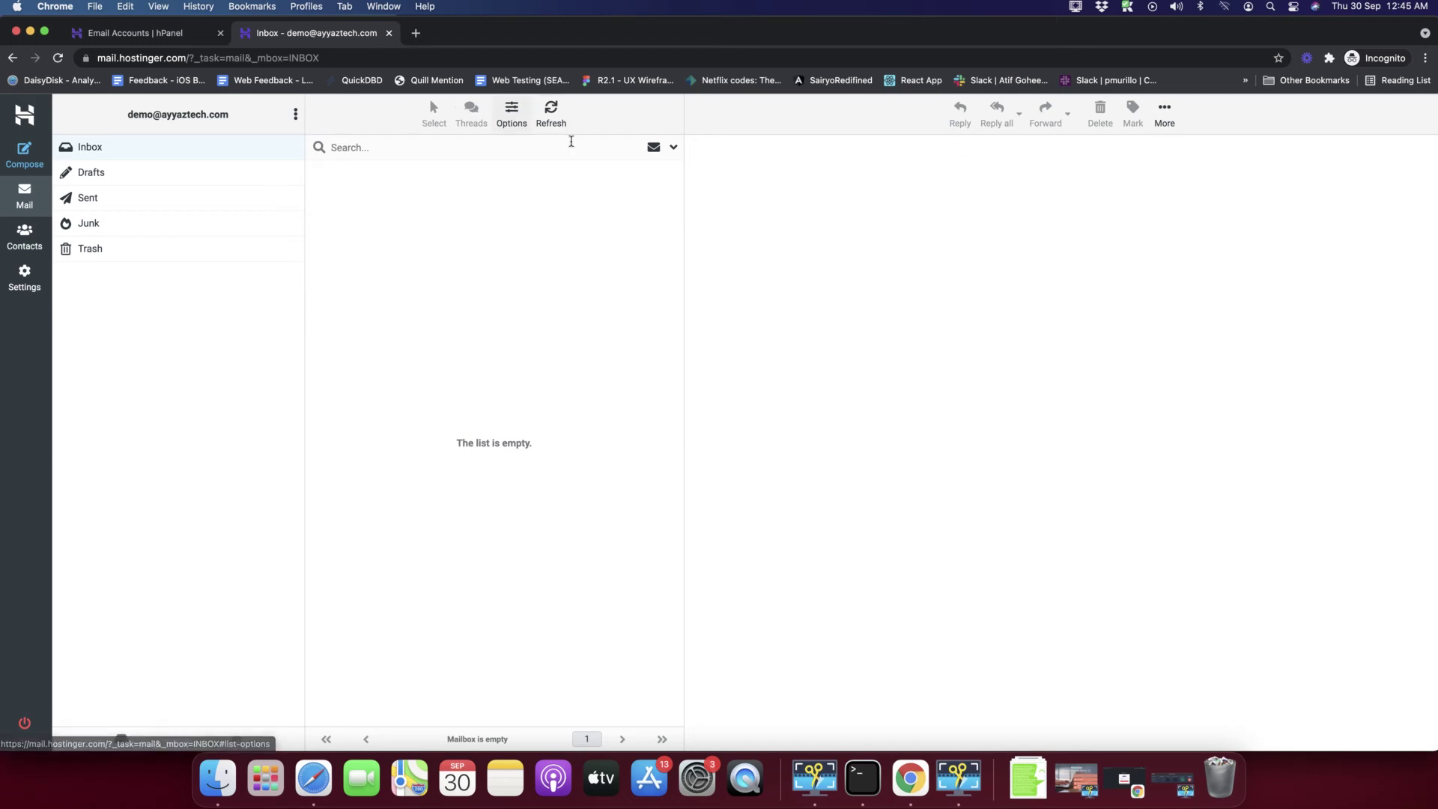
- Start a new email addressed to the contact mailbox on ayyaztech.com
{"action": "left_click", "coordinate": [25, 166]}
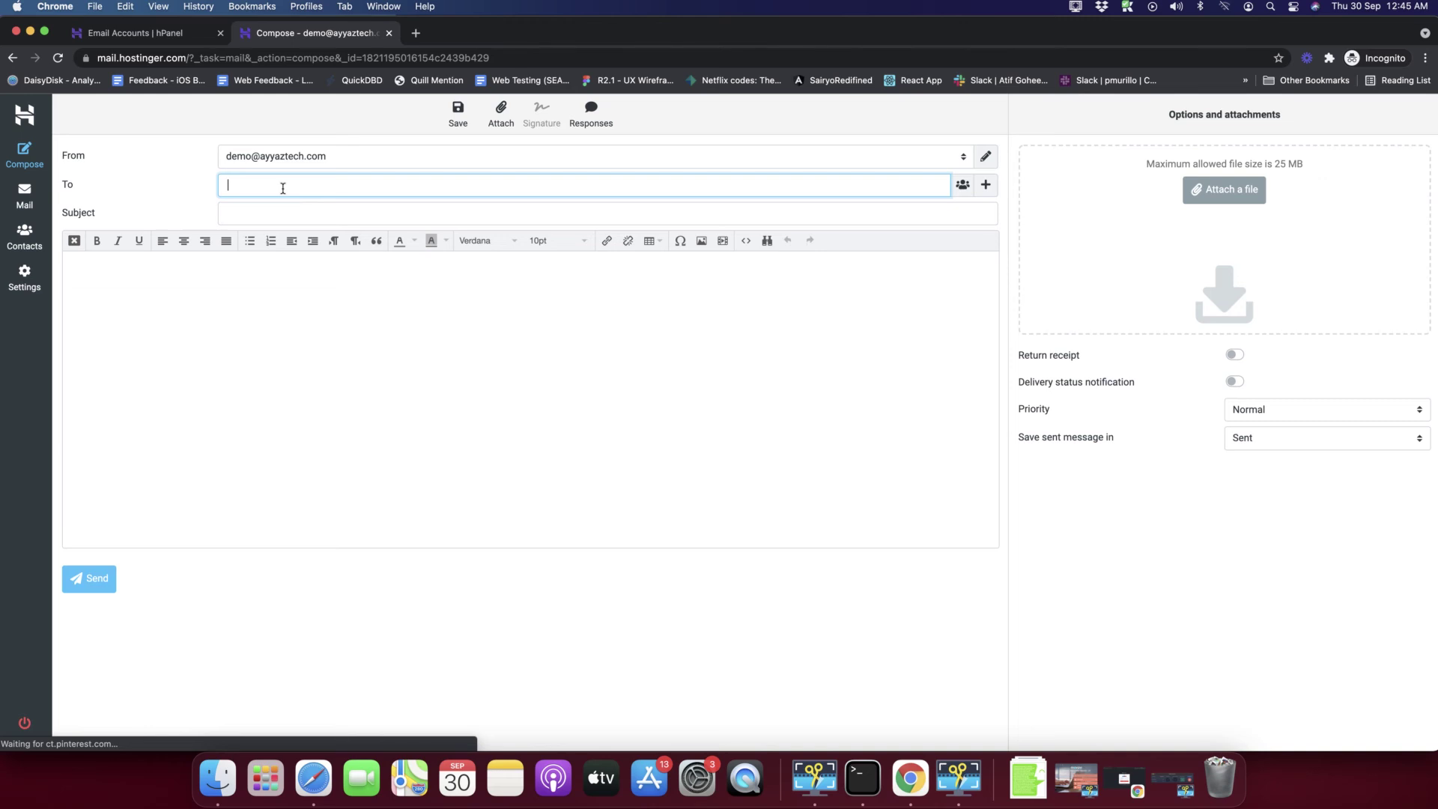
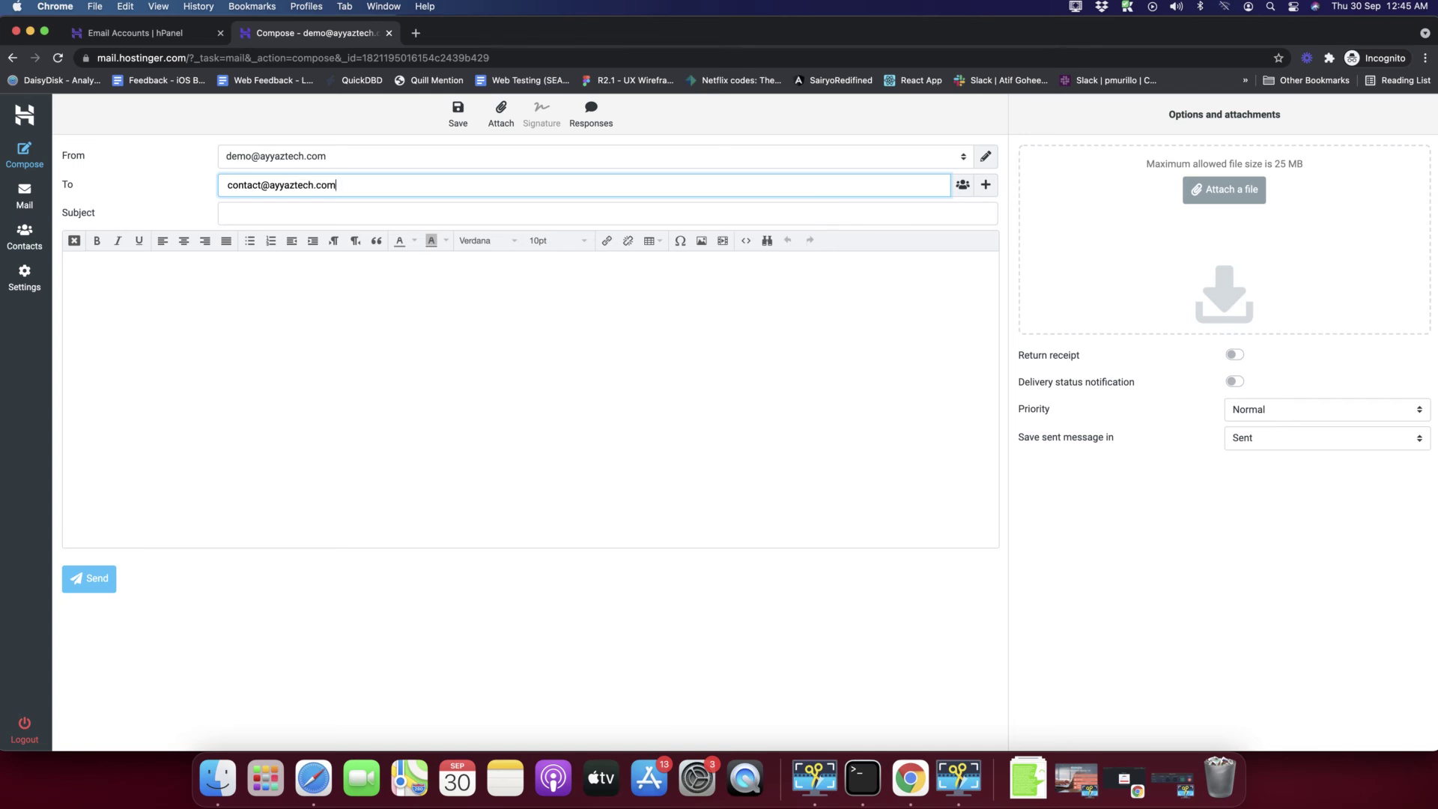
{"action": "key", "text": "Tab"}
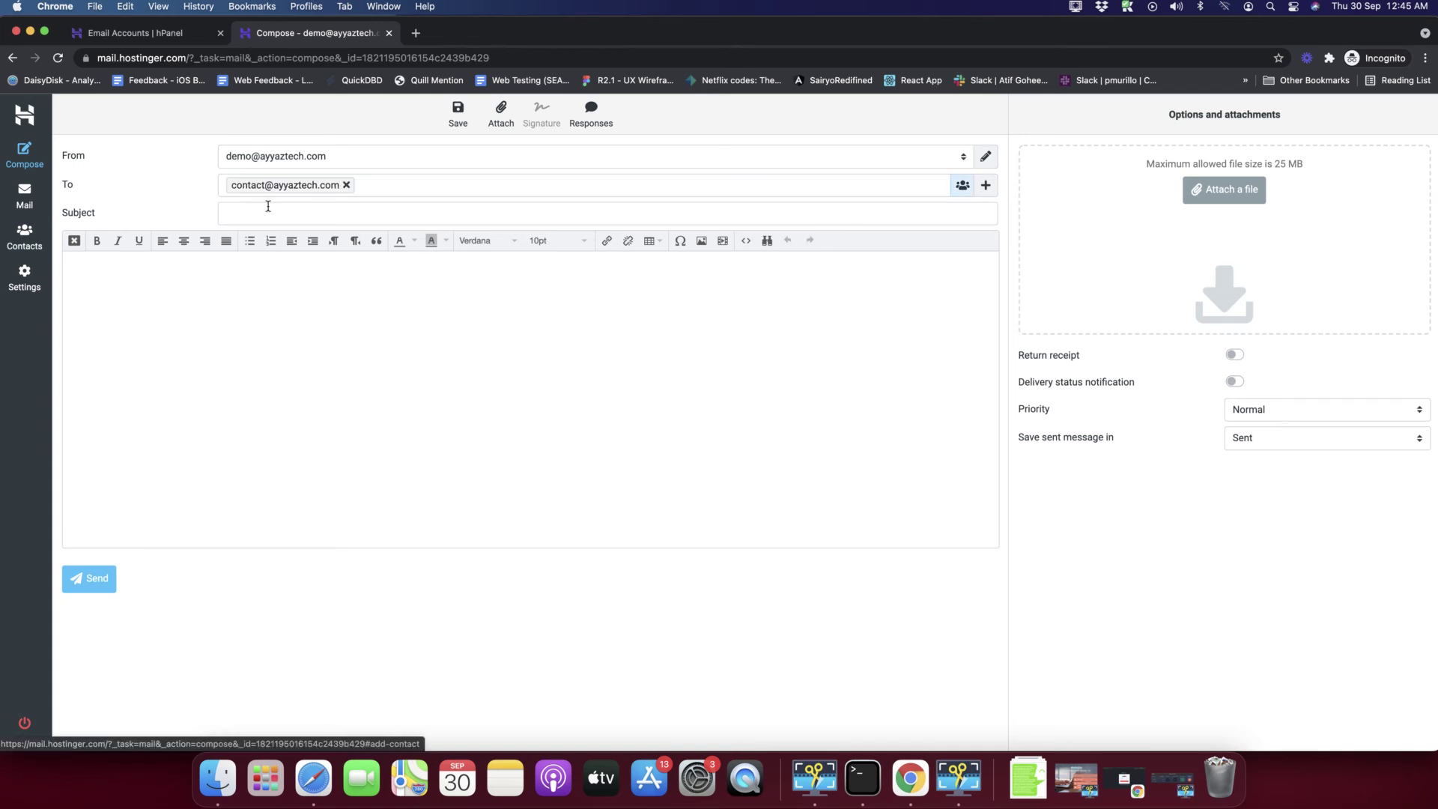
- Enter Testing as both the subject and the message body
{"action": "left_click", "coordinate": [263, 209]}
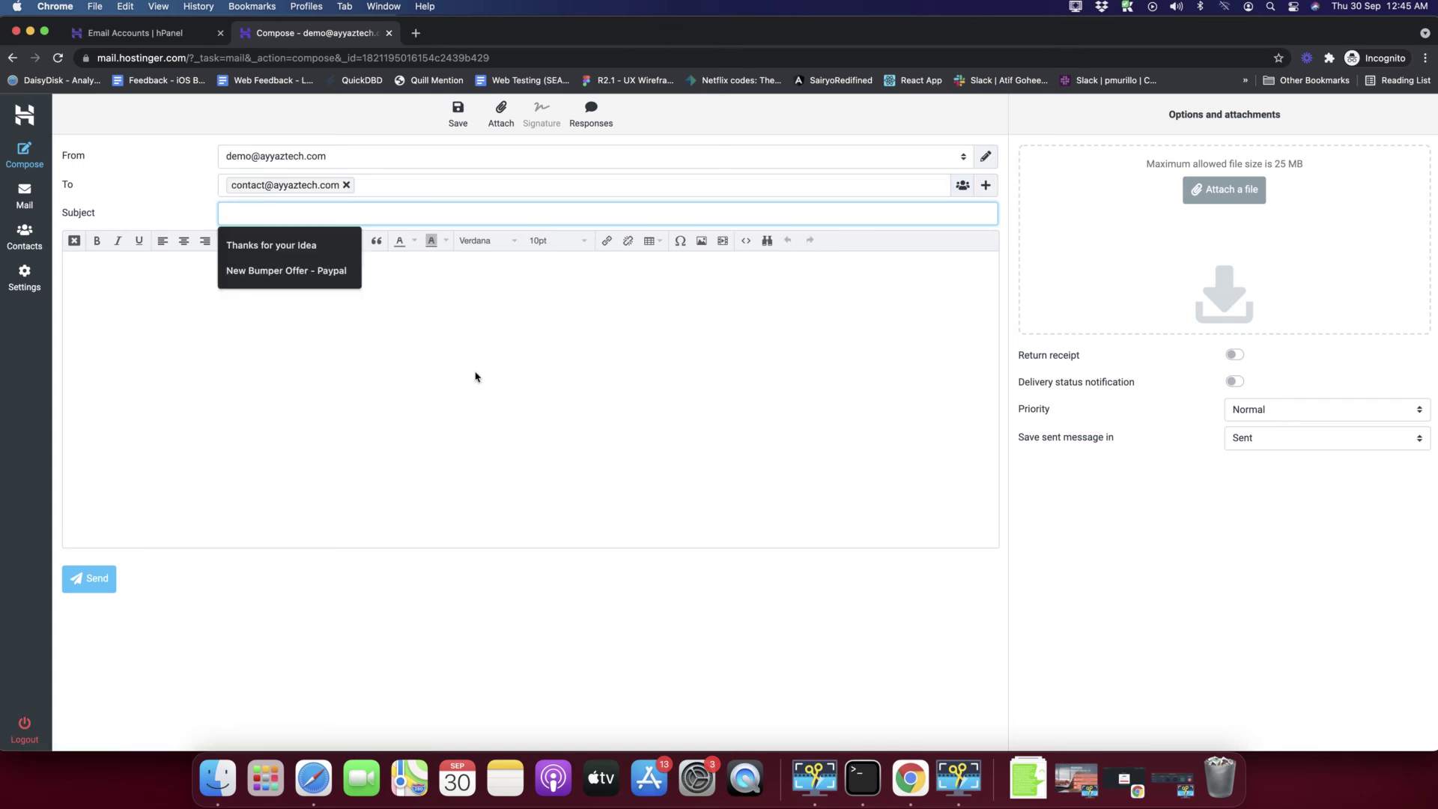
{"action": "left_click", "coordinate": [400, 301]}
{"action": "left_click", "coordinate": [303, 214]}
{"action": "type", "text": "Te"}
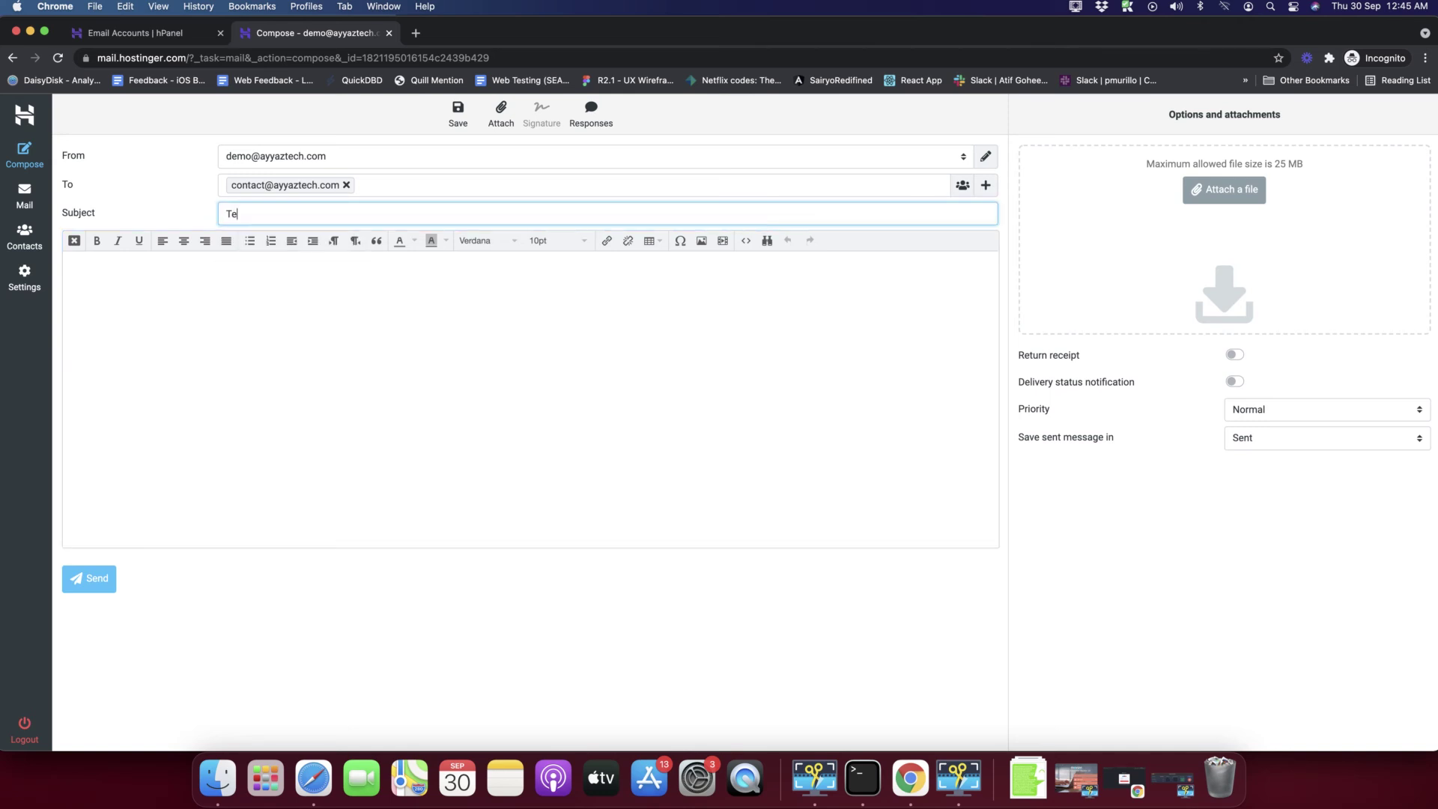
{"action": "type", "text": "sting"}
{"action": "left_click", "coordinate": [303, 304]}
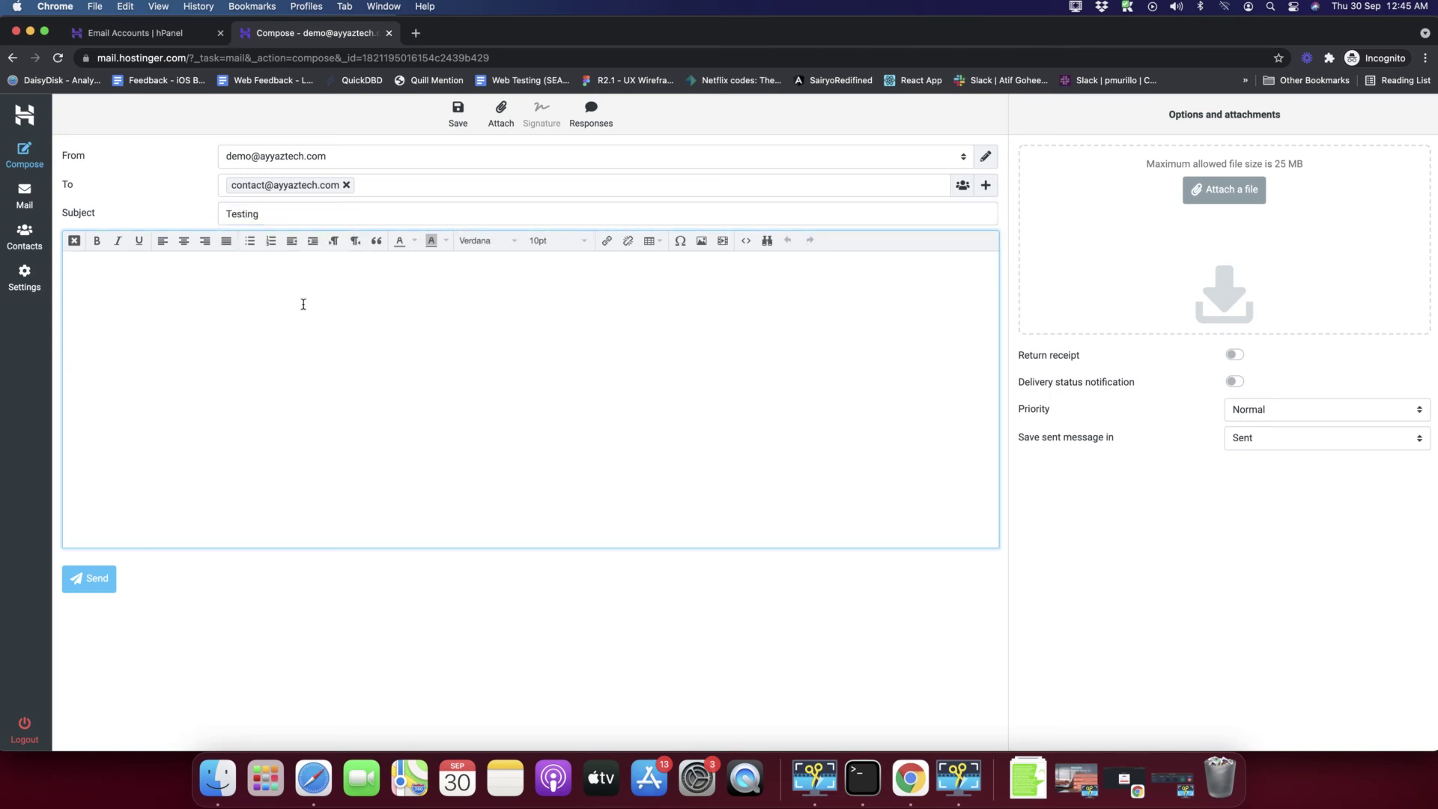
{"action": "type", "text": "Testing"}
- Send the Testing message and view it in the Sent folder
{"action": "left_click", "coordinate": [88, 581]}
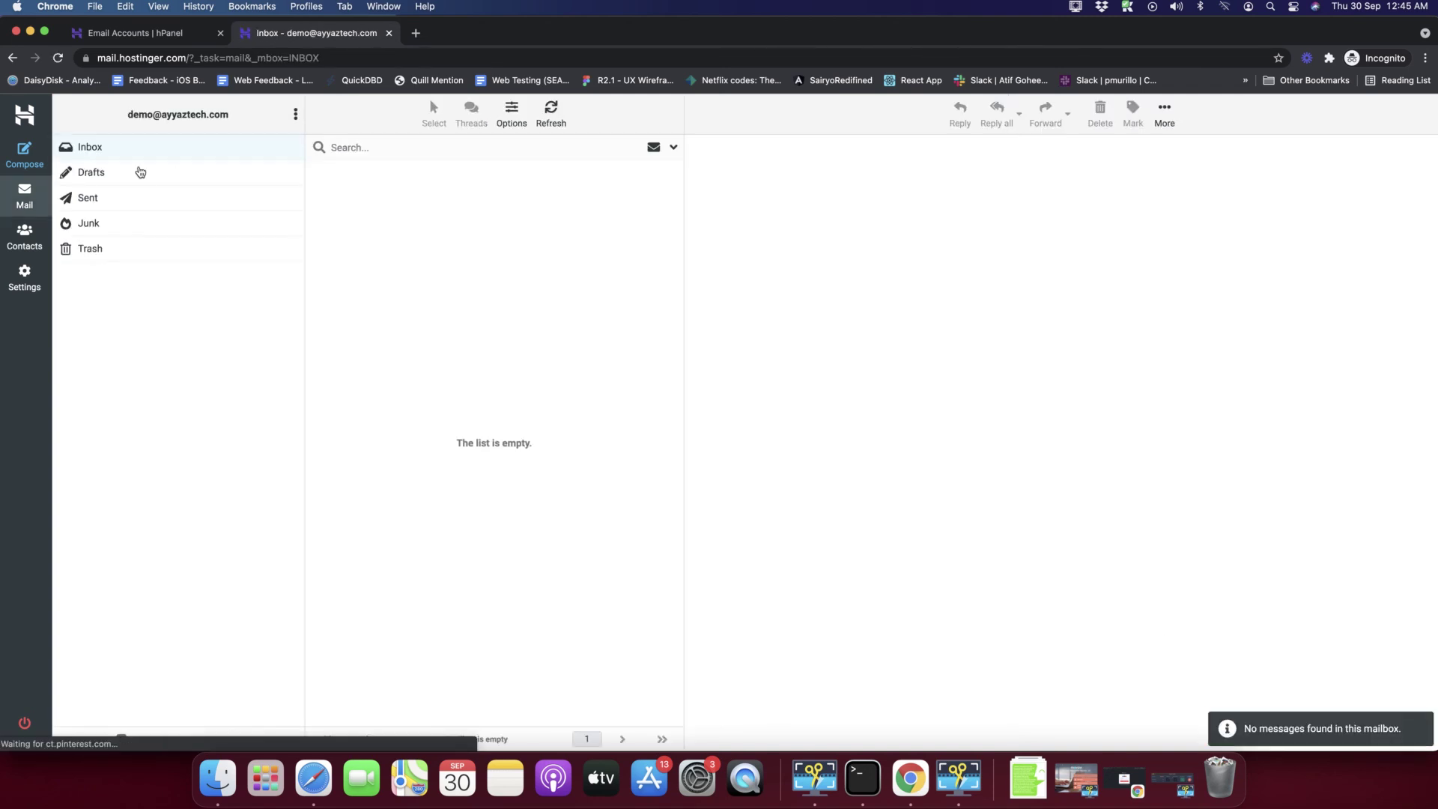
{"action": "left_click", "coordinate": [96, 199]}
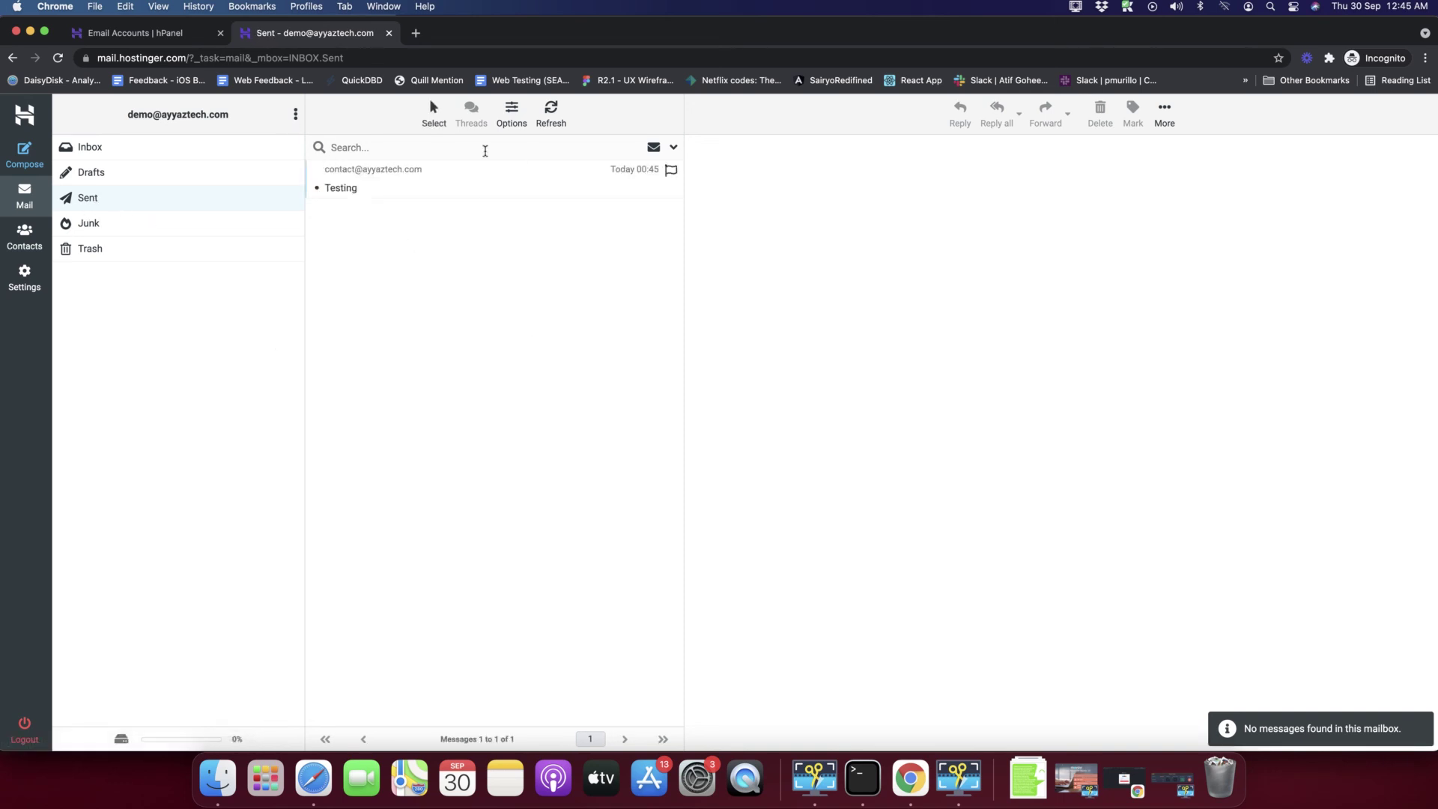
{"action": "left_click", "coordinate": [1163, 120]}
{"action": "left_click", "coordinate": [865, 271]}
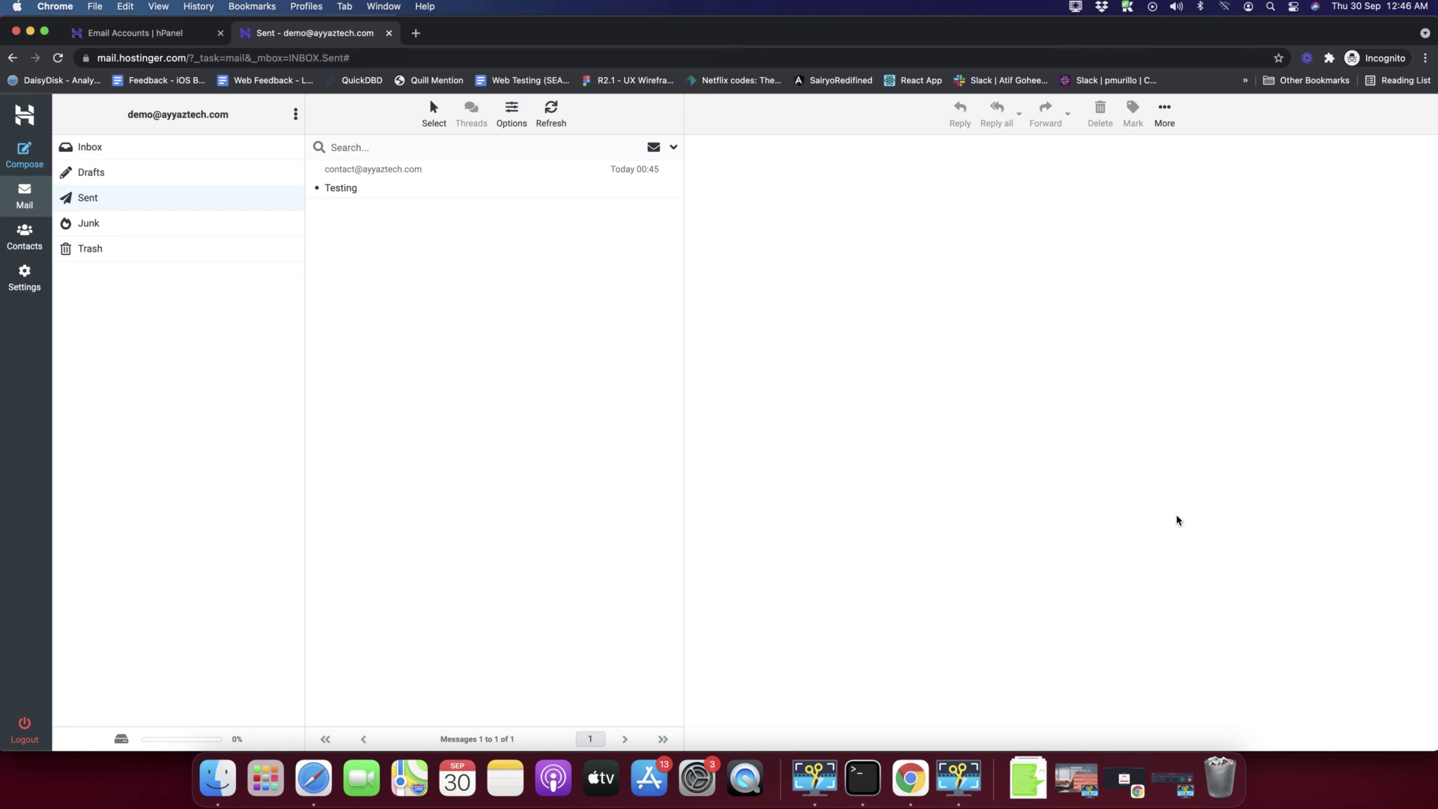
{"action": "left_click", "coordinate": [1175, 785]}
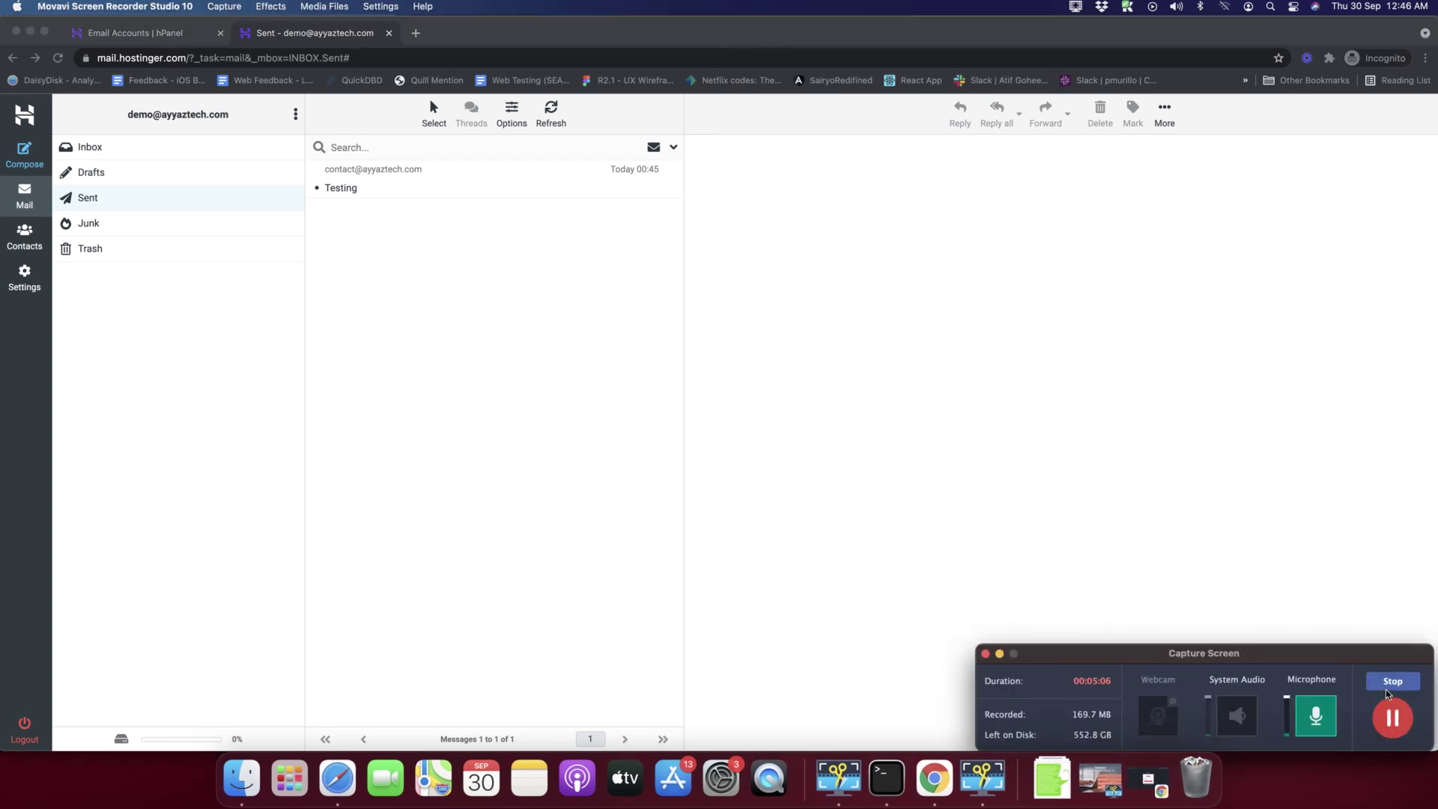